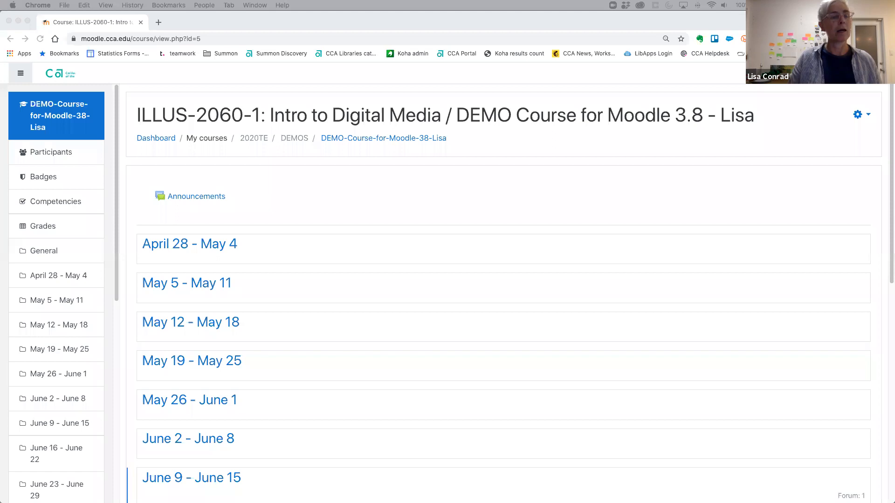
Turn on editing mode for the ILLUS-2060-1 Intro to Digital Media demo course.
left_click(606, 196)
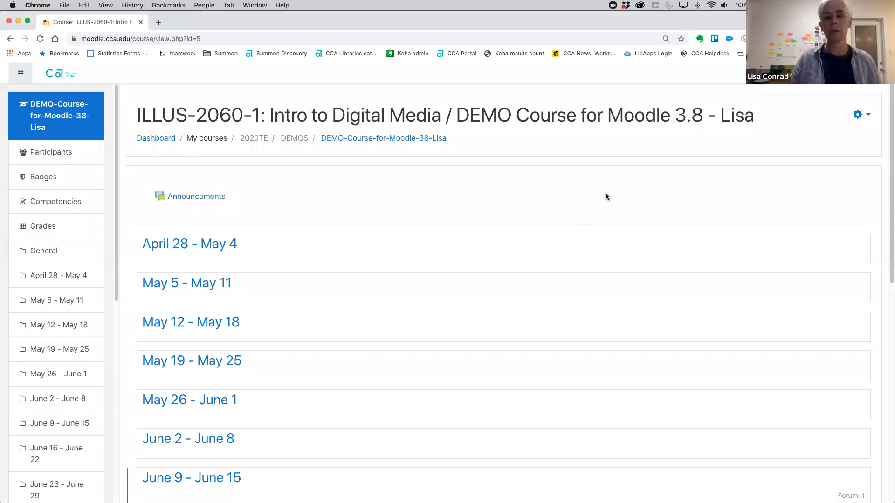
left_click(869, 116)
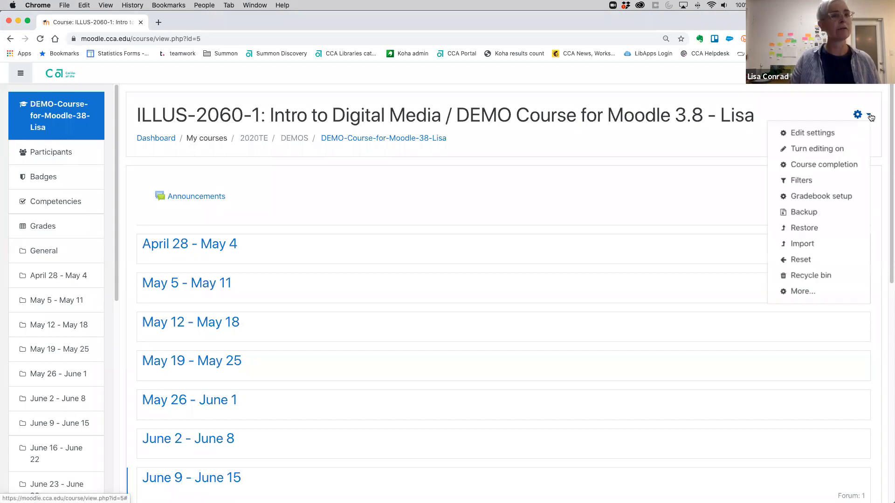
left_click(841, 149)
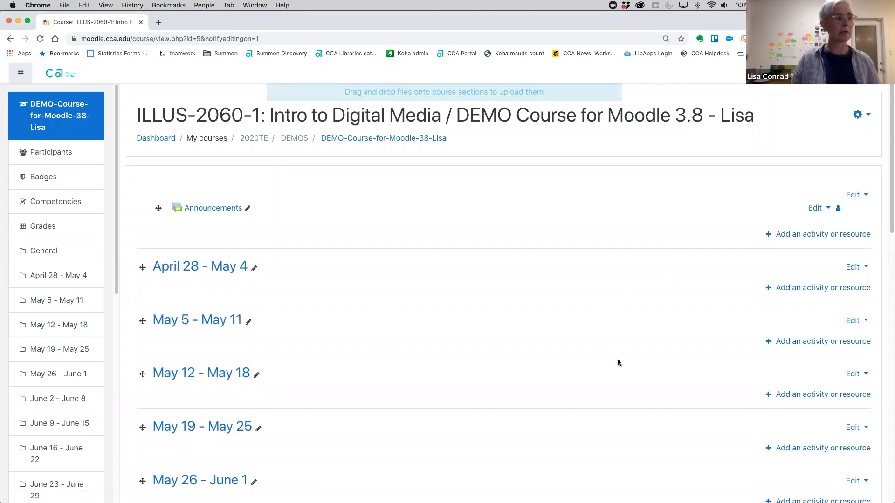
Add a new Forum activity to the May 26 - June 1 section.
scroll(652, 368, "down", 5)
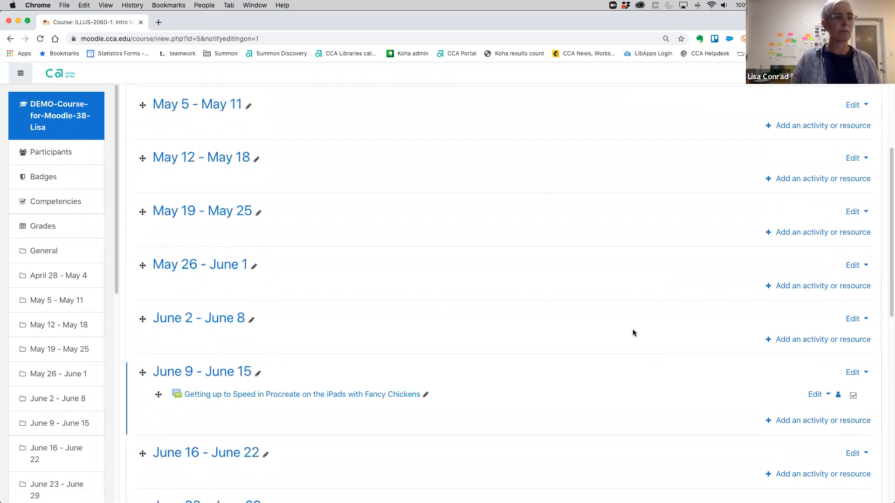
scroll(633, 329, "up", 1)
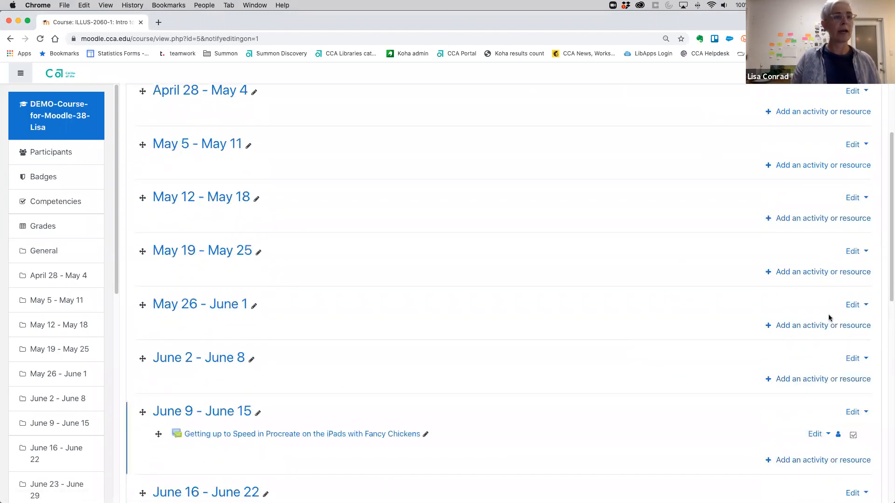
left_click(807, 329)
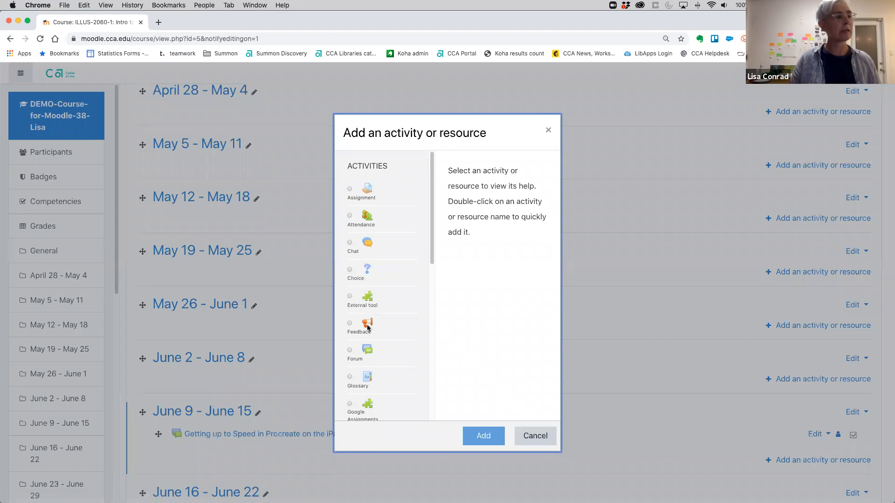
left_click(356, 354)
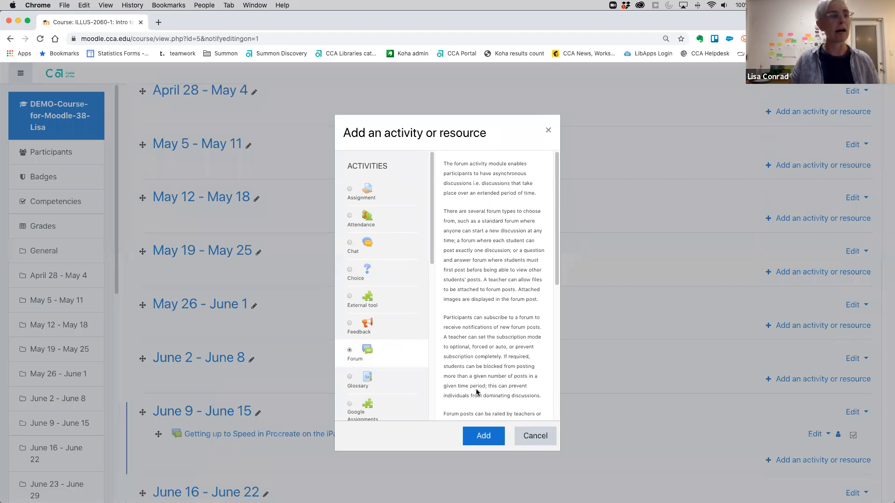
left_click(473, 440)
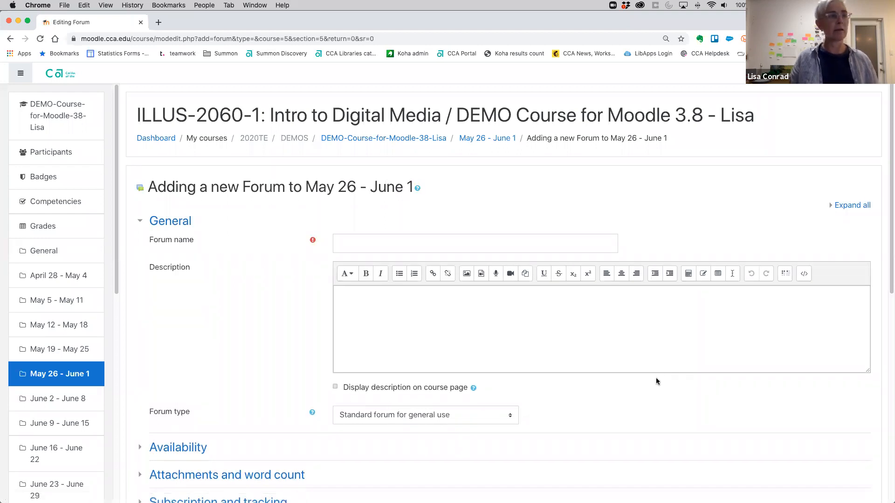
Enable the due date and the cut-off date in the new forum's availability settings.
left_click(476, 240)
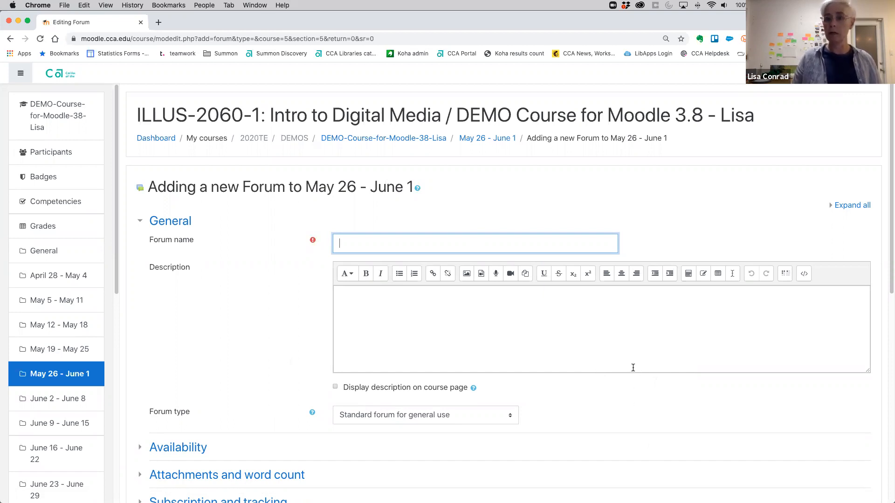
scroll(632, 371, "down", 5)
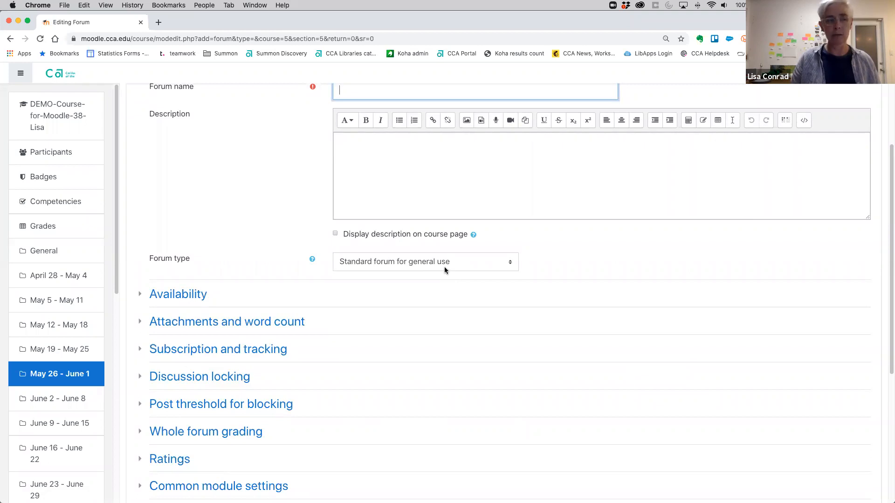
scroll(437, 350, "down", 3)
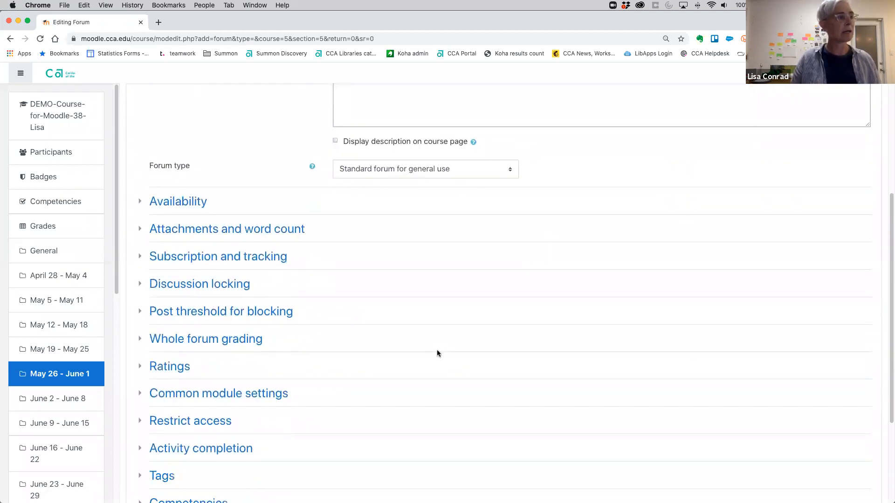
scroll(437, 350, "down", 1)
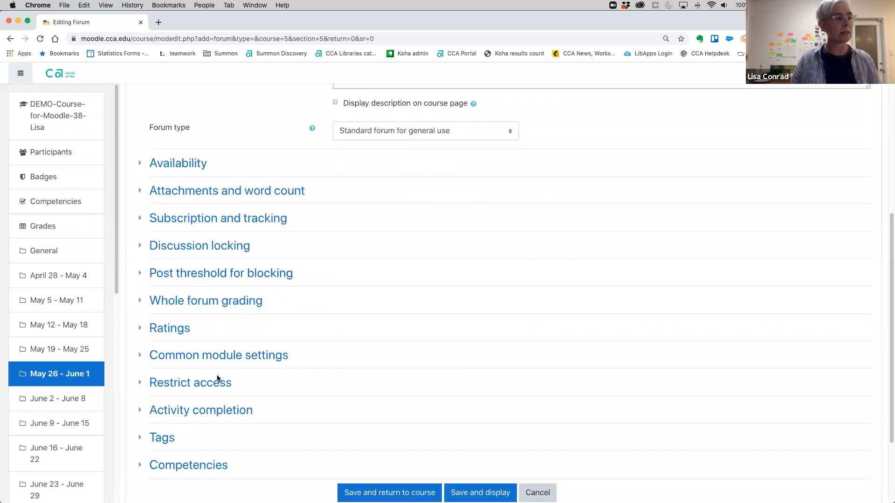
left_click(181, 166)
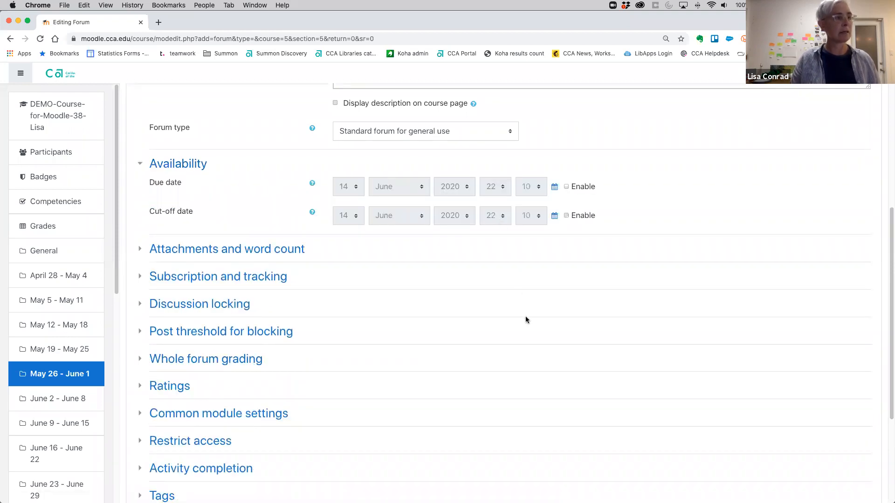
left_click(566, 187)
left_click(566, 215)
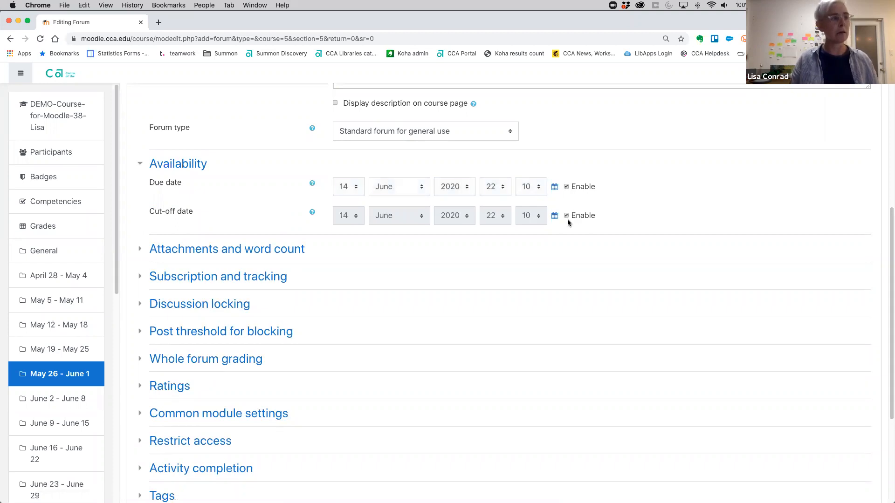
Review the forum's attachment and word count settings, and set the subscription mode to Forced subscription.
scroll(535, 284, "down", 2)
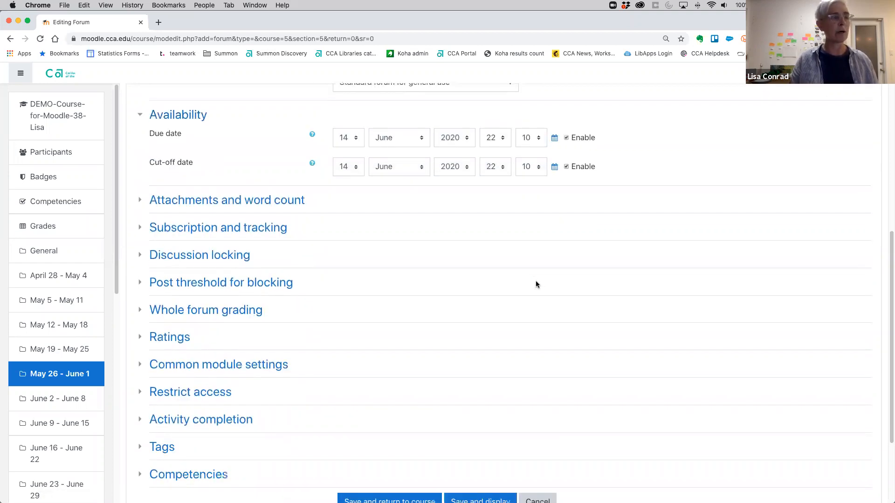
left_click(290, 199)
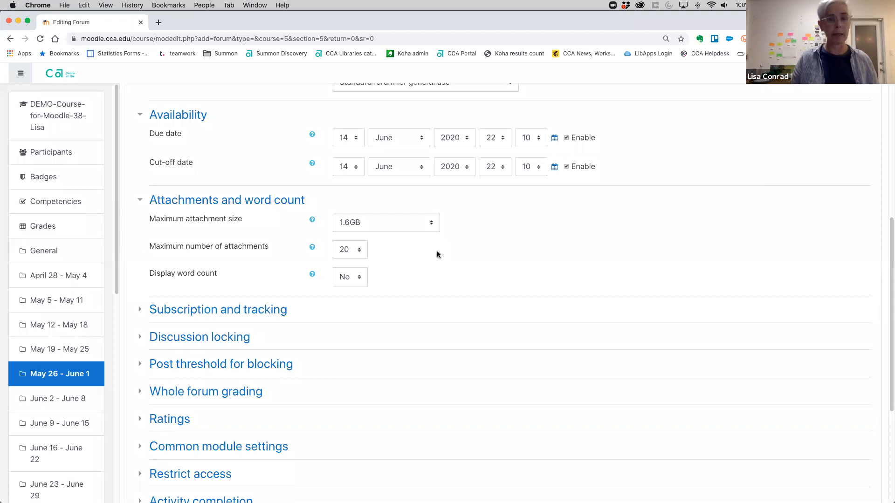
scroll(437, 254, "down", 2)
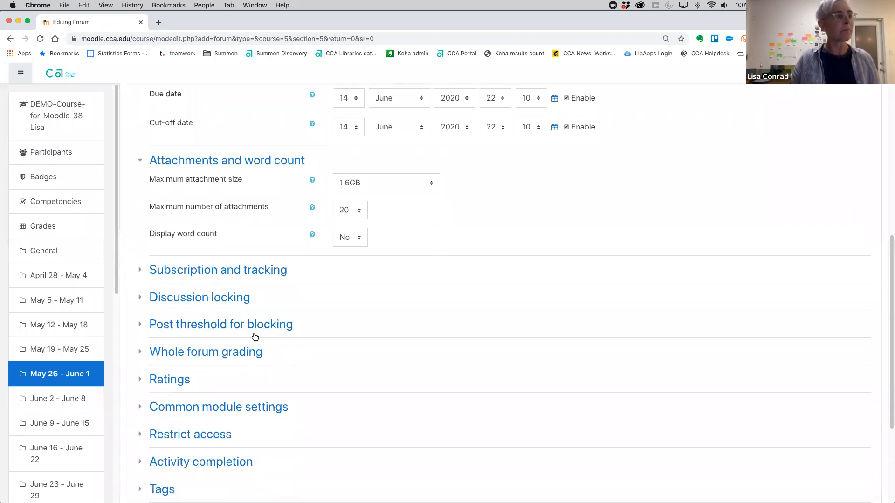
left_click(230, 275)
scroll(489, 311, "down", 4)
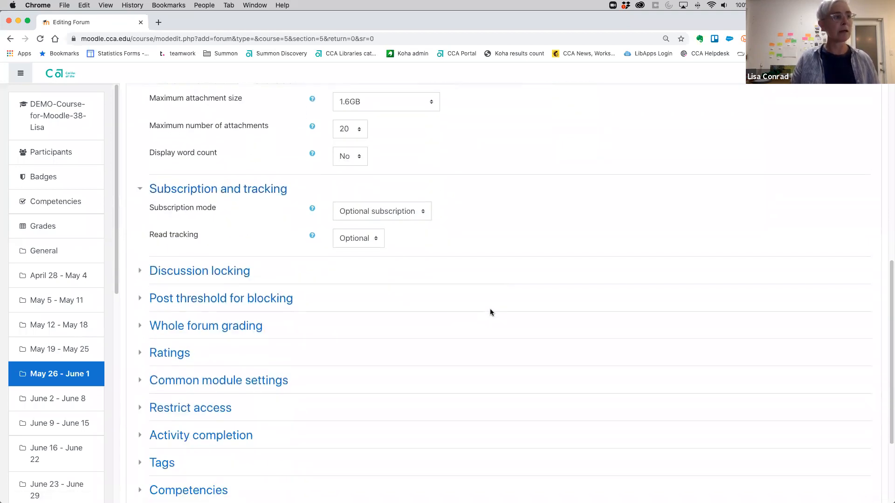
scroll(490, 311, "down", 2)
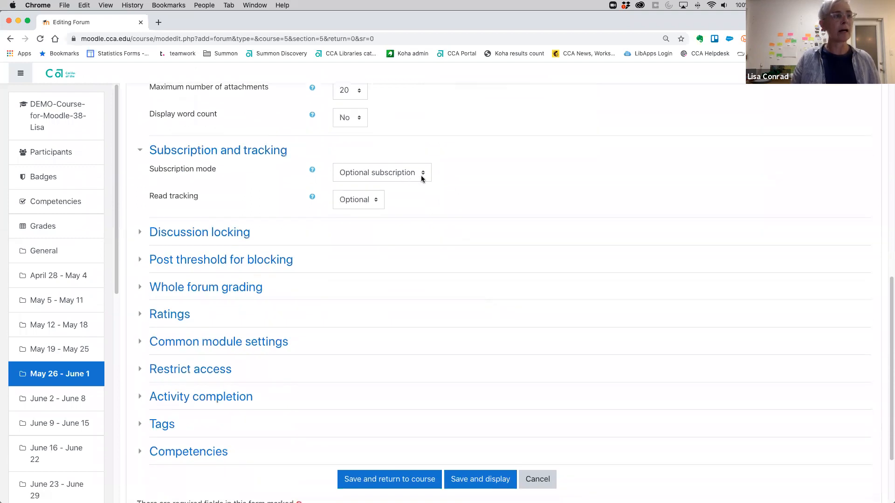
left_click(420, 172)
left_click(417, 183)
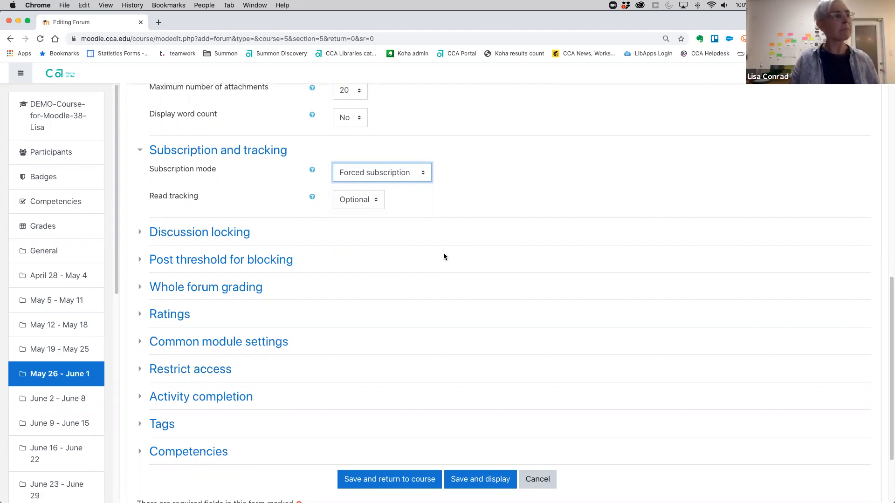
Set the forum's completion tracking to "Show activity as complete when conditions are met".
scroll(309, 321, "down", 2)
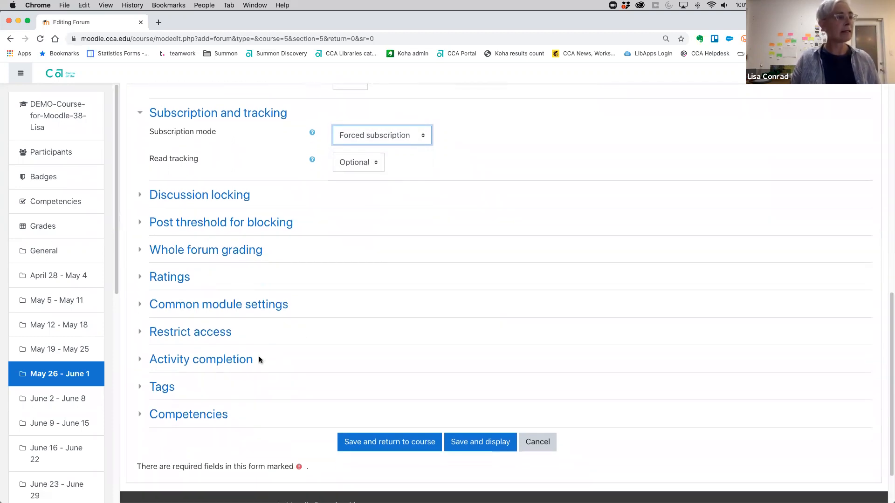
left_click(238, 363)
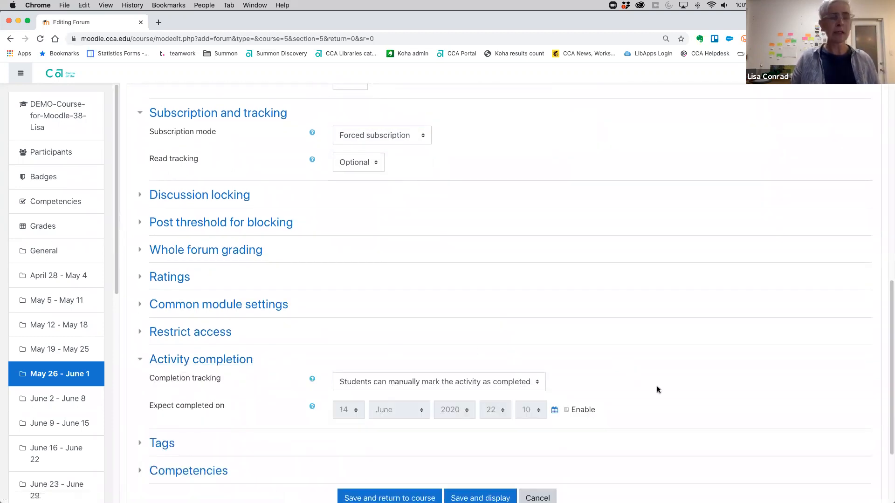
scroll(676, 381, "down", 5)
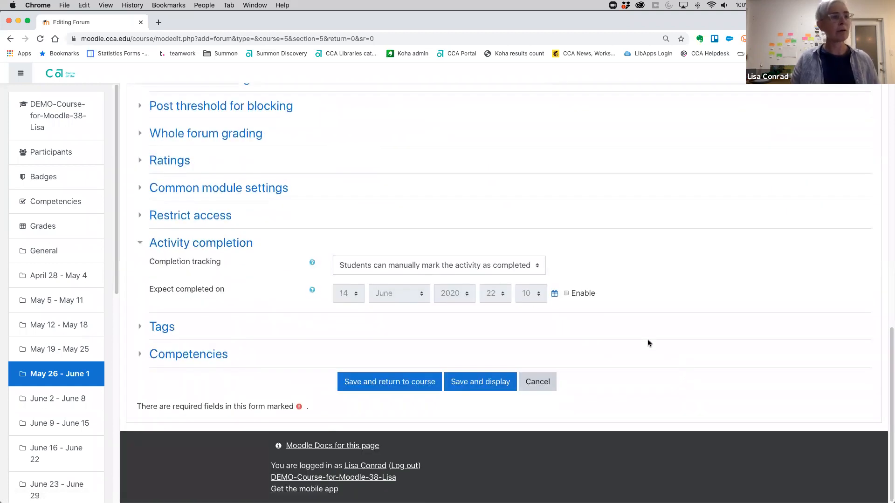
left_click(538, 266)
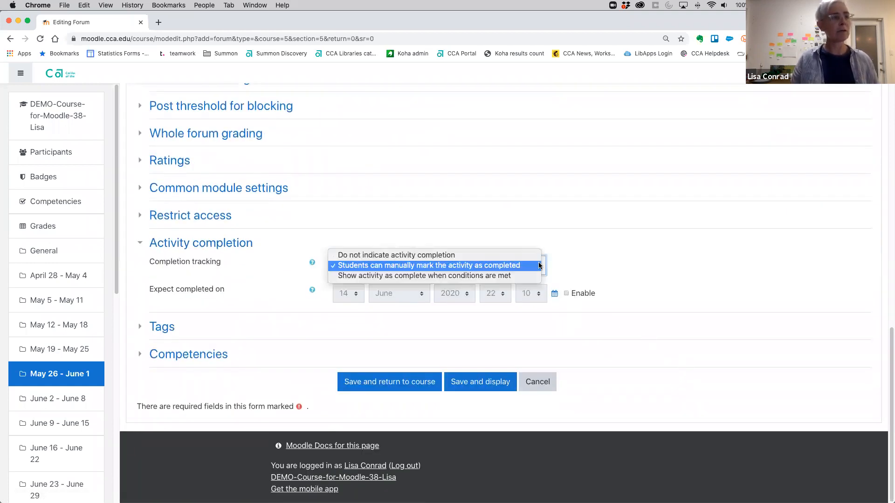
left_click(493, 278)
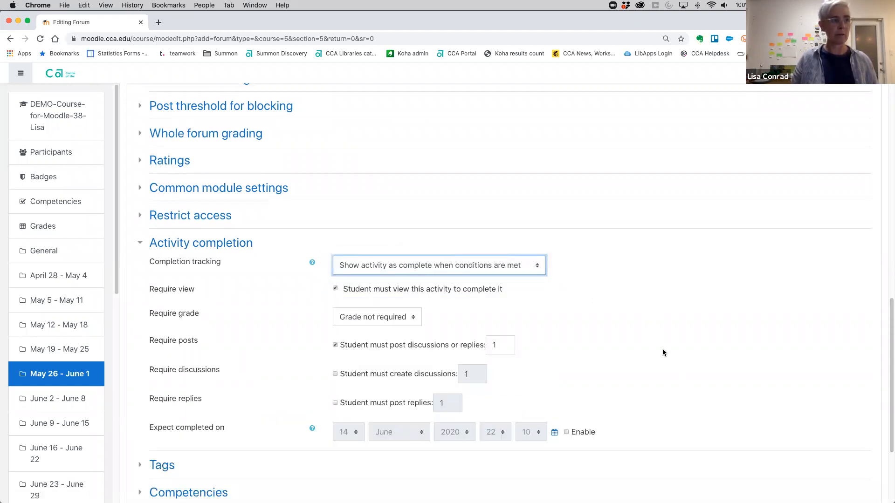
Require students to post 5 replies and enable the expected completion date for the forum.
scroll(668, 343, "down", 3)
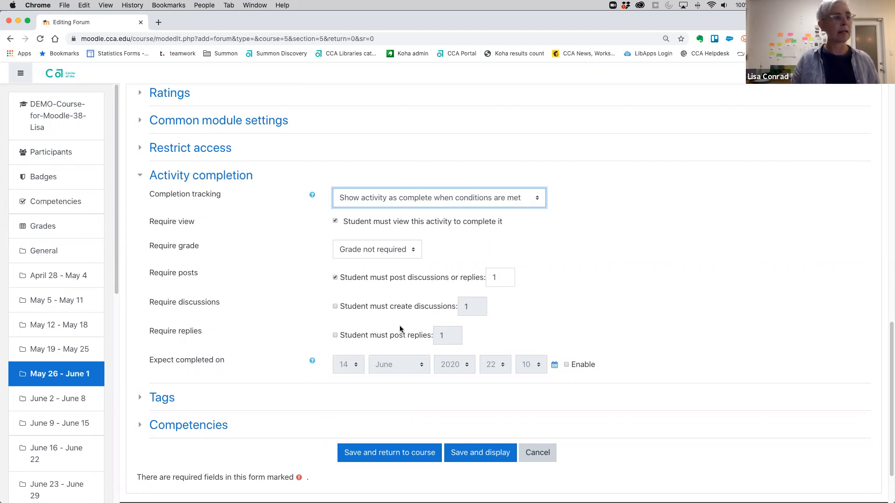
left_click(335, 335)
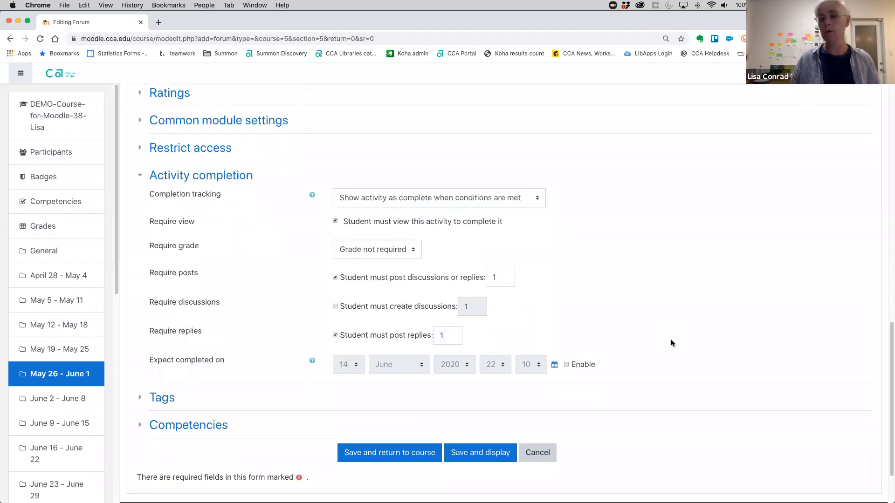
double_click(441, 335)
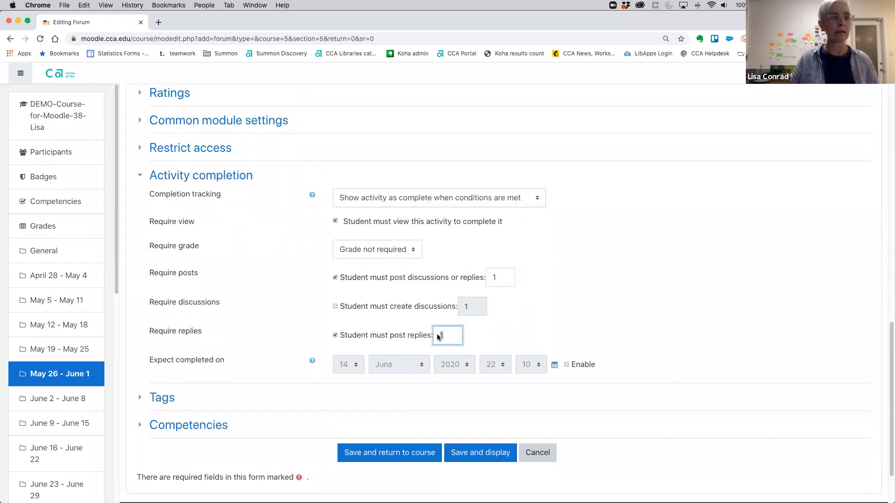
type("5")
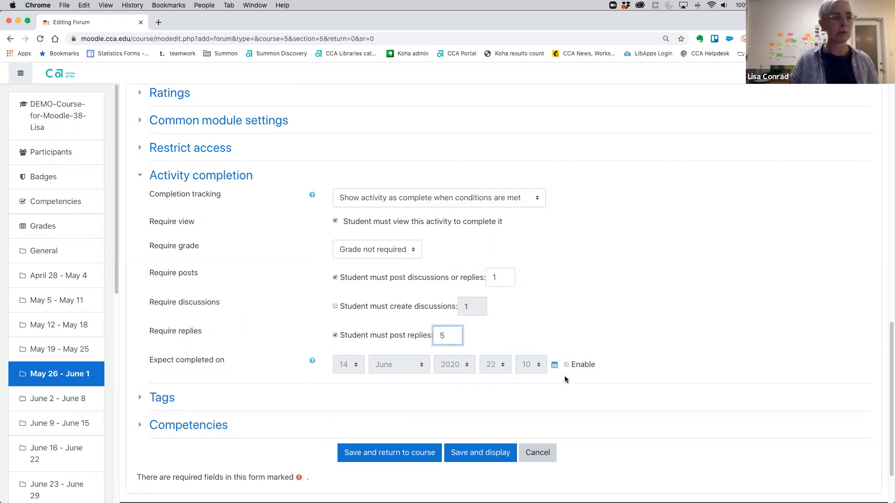
left_click(568, 363)
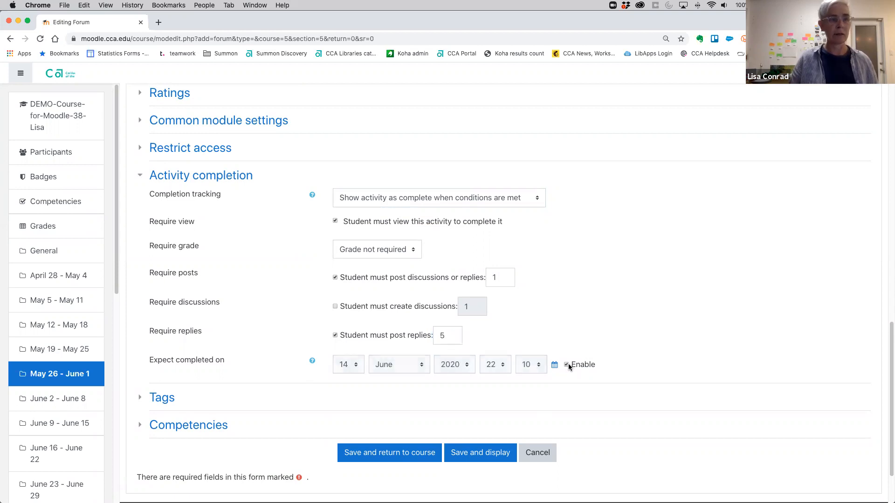
Try to save the unnamed forum, and return to the course page without keeping it.
scroll(683, 339, "down", 2)
scroll(683, 338, "down", 2)
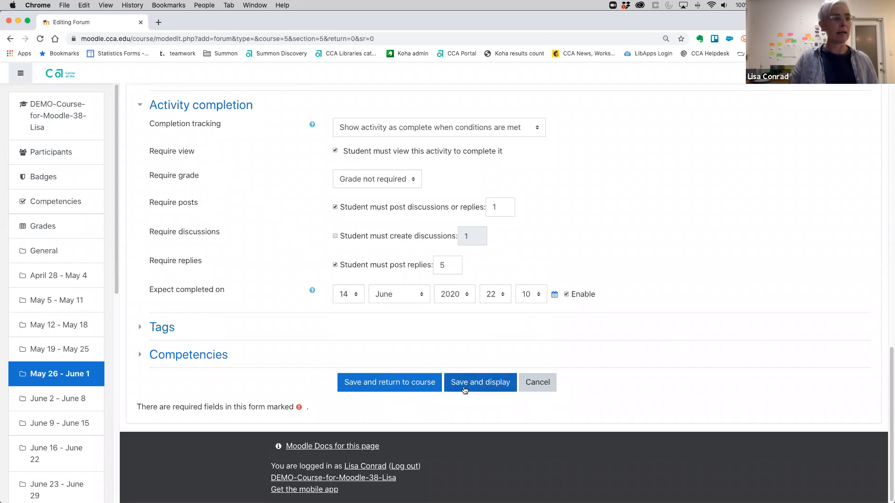
left_click(410, 382)
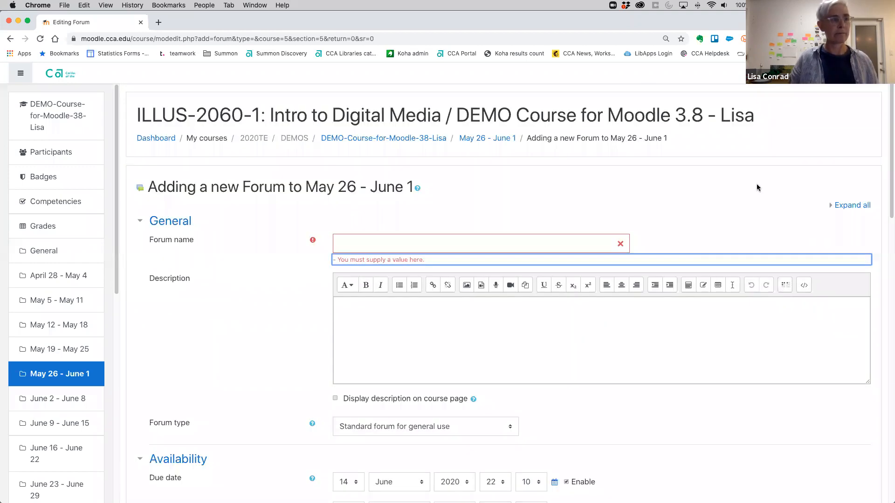
scroll(675, 225, "down", 2)
scroll(674, 222, "up", 1)
left_click(442, 103)
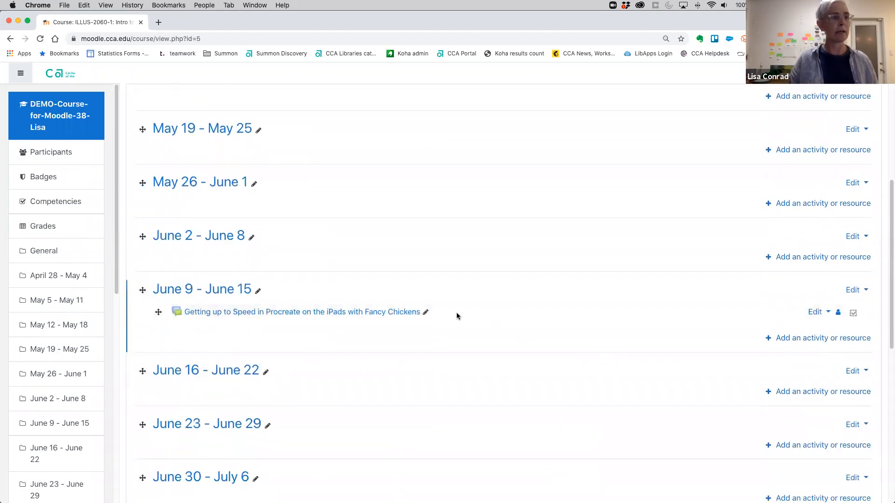
Open the existing "Getting up to Speed in Procreate on the iPads with Fancy Chickens" forum and examine its instructions and discussion list.
left_click(388, 312)
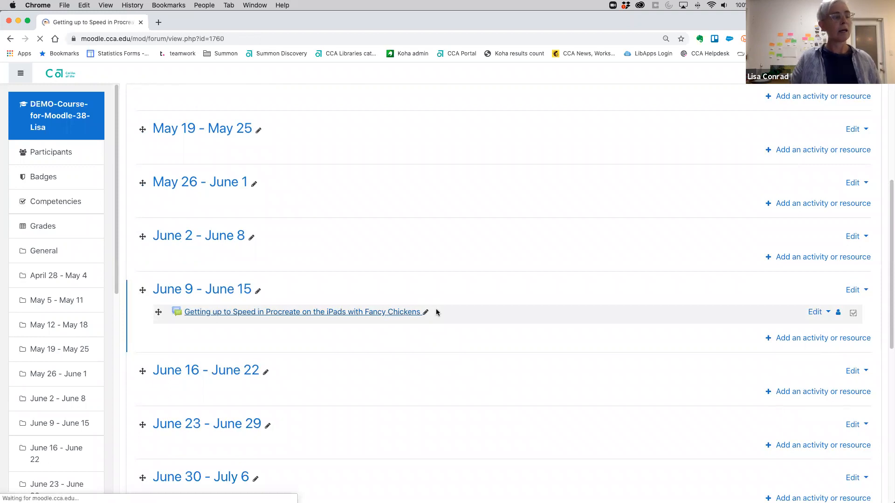
scroll(515, 334, "down", 2)
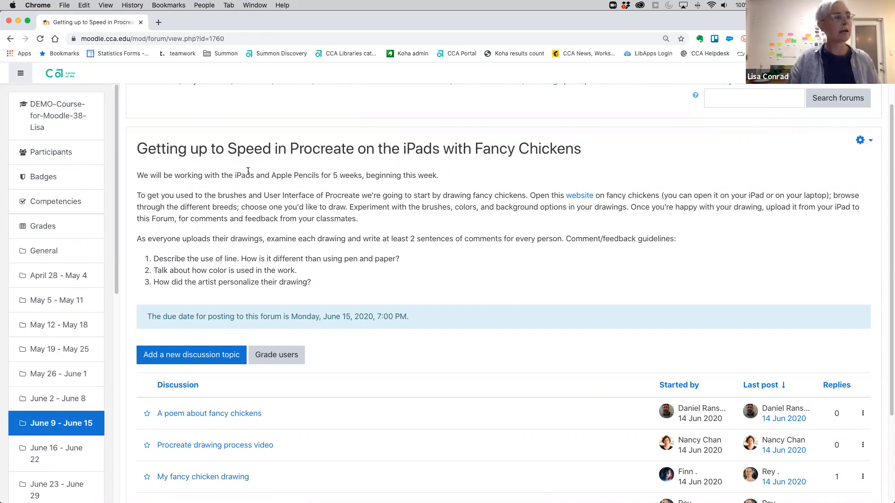
Start a new discussion topic in the fancy chickens forum and examine its Subject and Message fields.
scroll(443, 287, "down", 2)
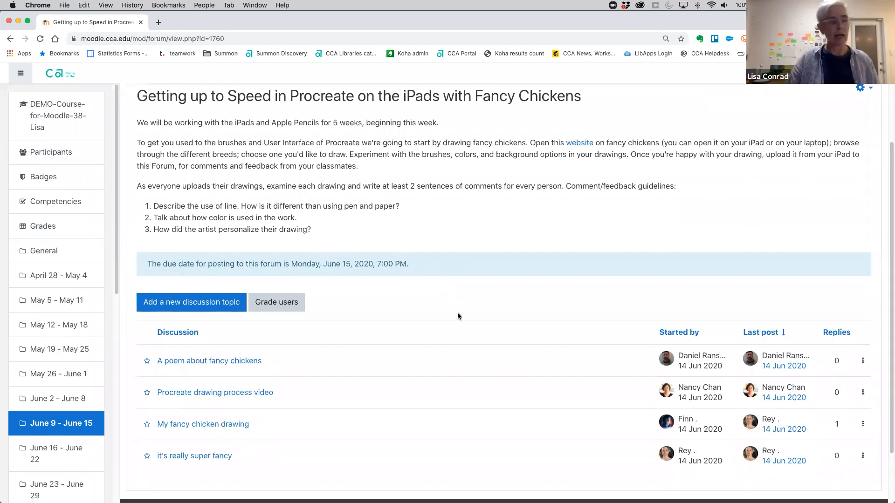
scroll(459, 314, "down", 2)
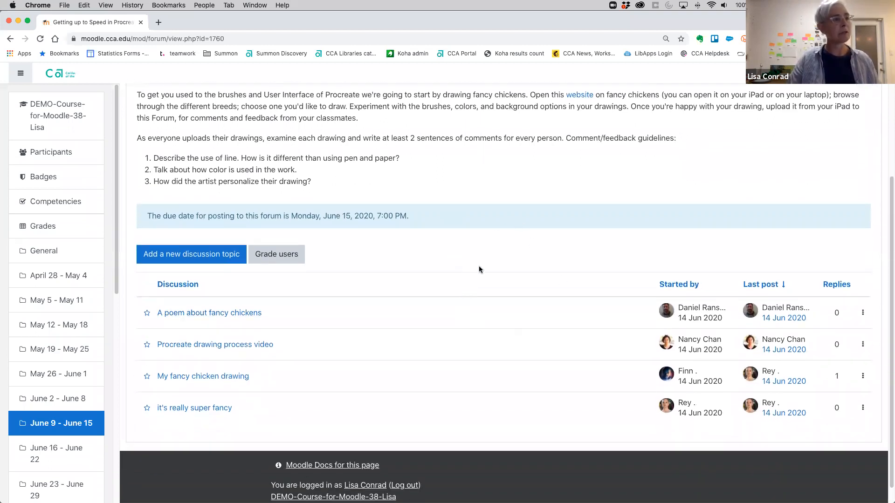
left_click(186, 257)
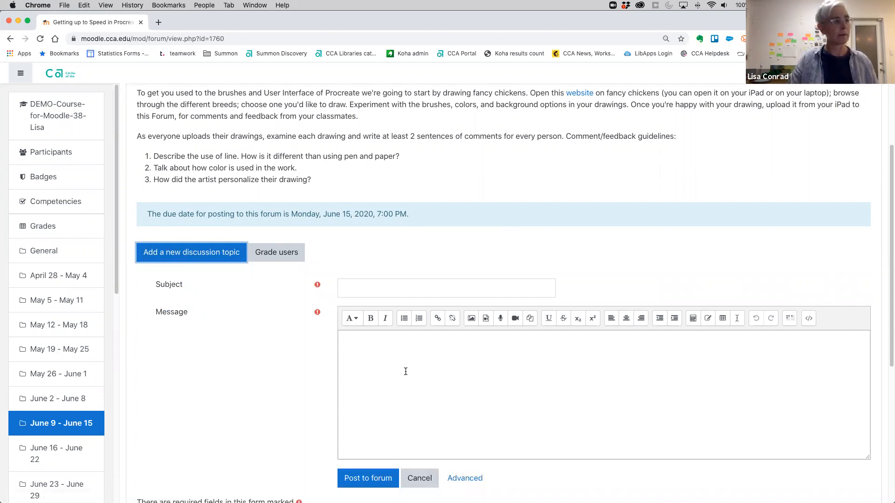
left_click(360, 285)
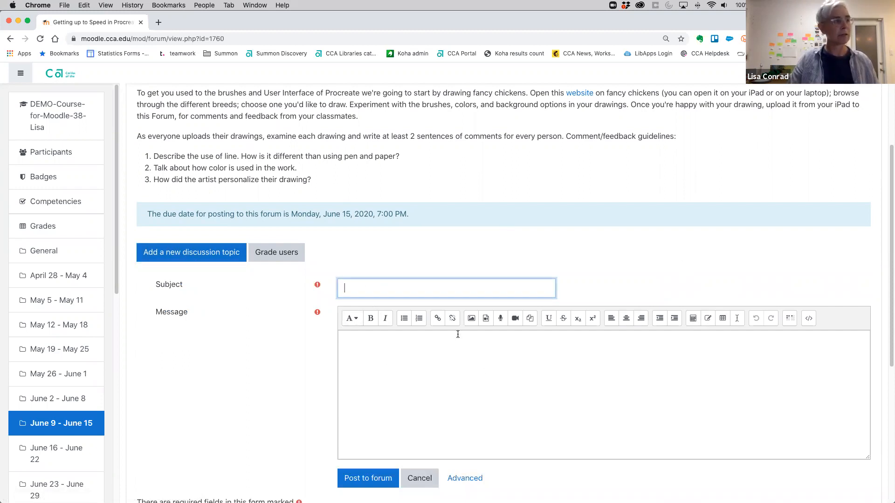
left_click(427, 358)
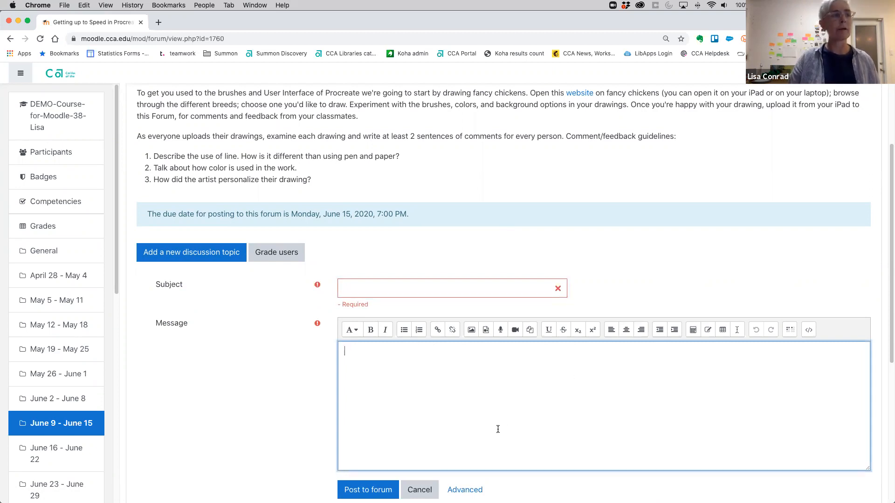
scroll(501, 425, "down", 1)
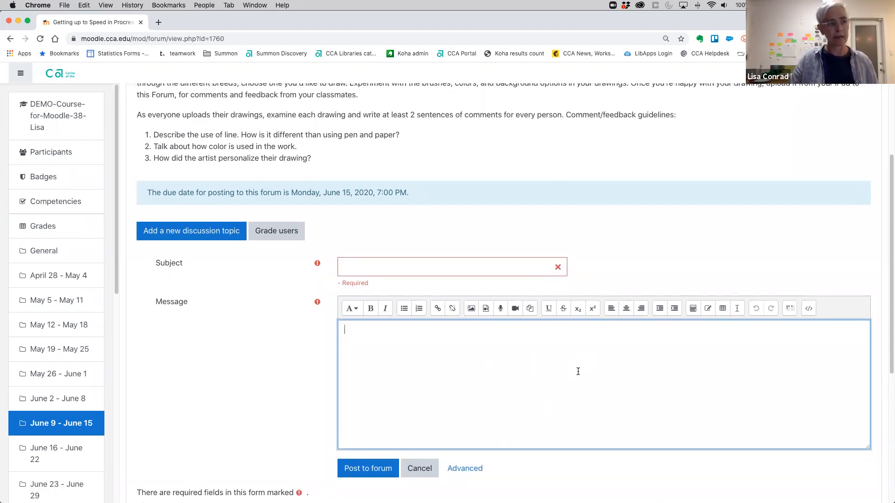
scroll(579, 368, "down", 1)
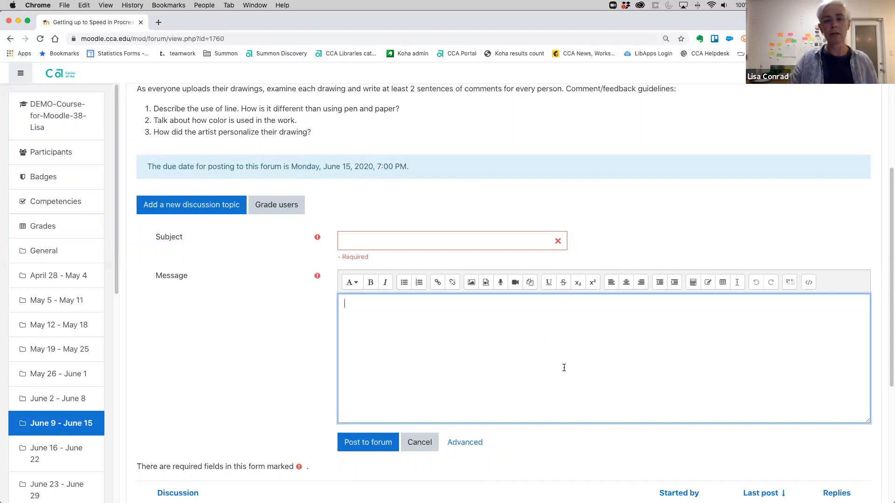
Inspect the image properties available for the discussion message, and return to the message without inserting an image.
left_click(472, 282)
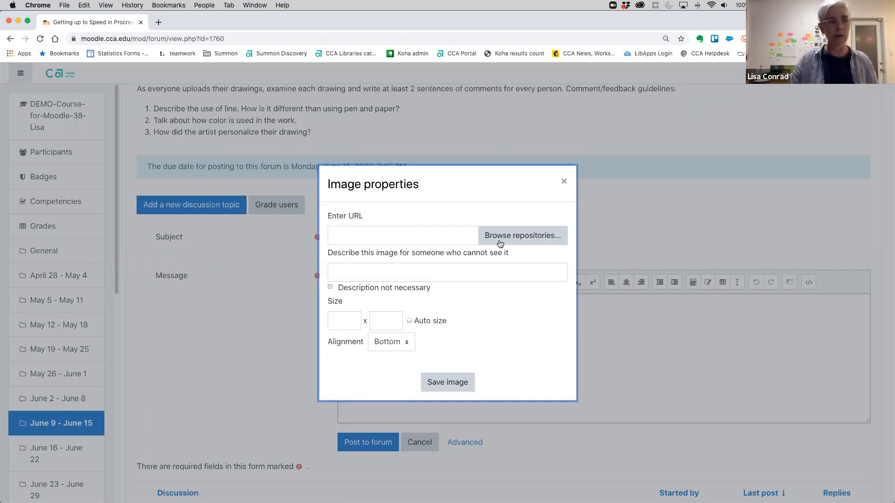
left_click(563, 182)
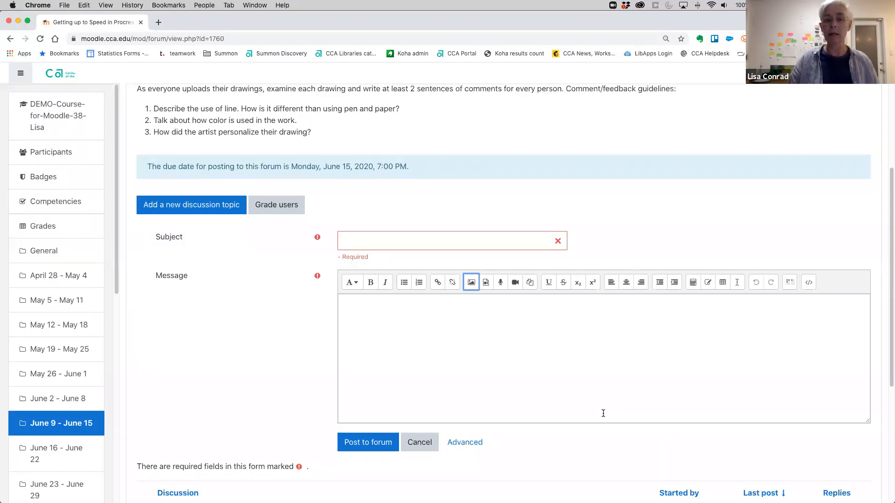
scroll(603, 414, "down", 1)
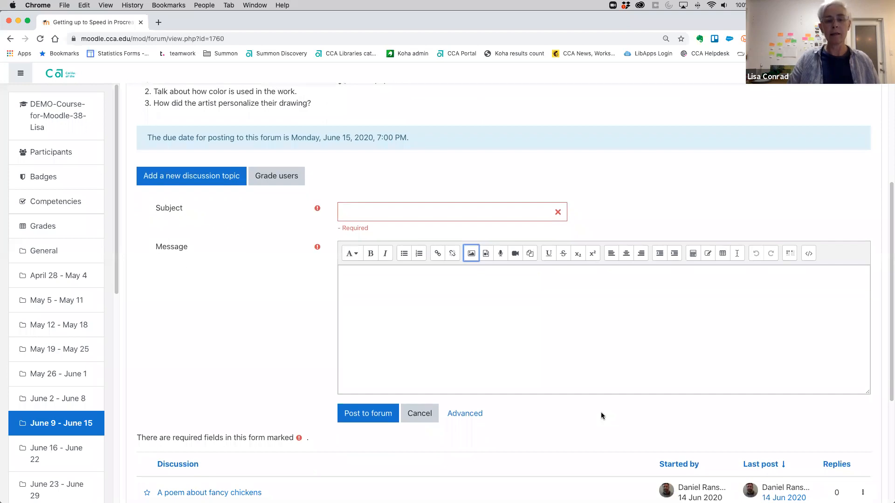
left_click(604, 367)
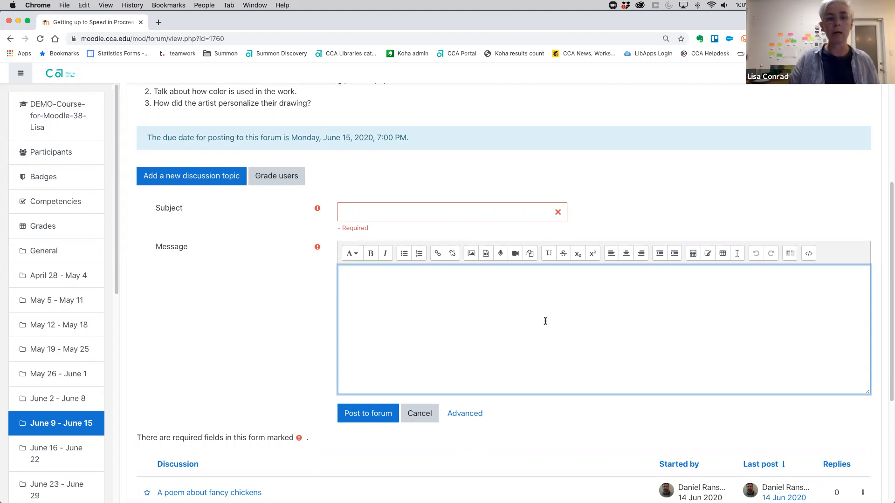
scroll(546, 321, "down", 1)
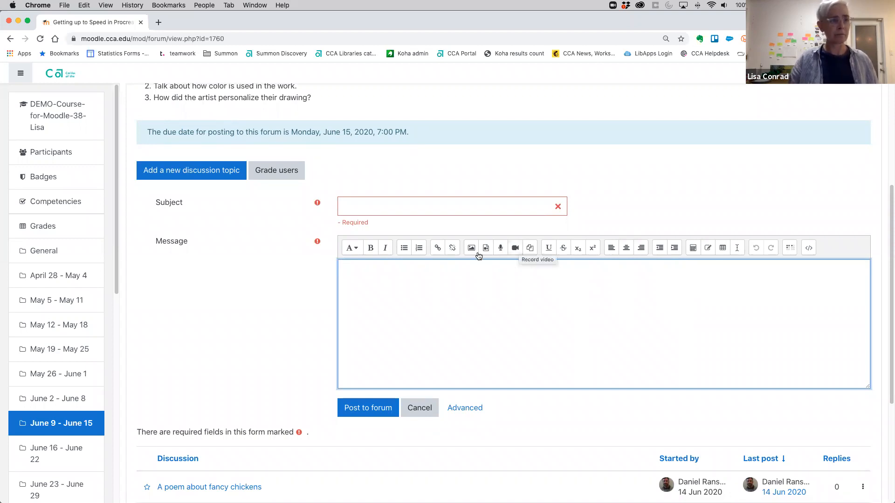
Inspect the message's link and video insertion options without adding anything, and cancel the new discussion topic.
left_click(439, 250)
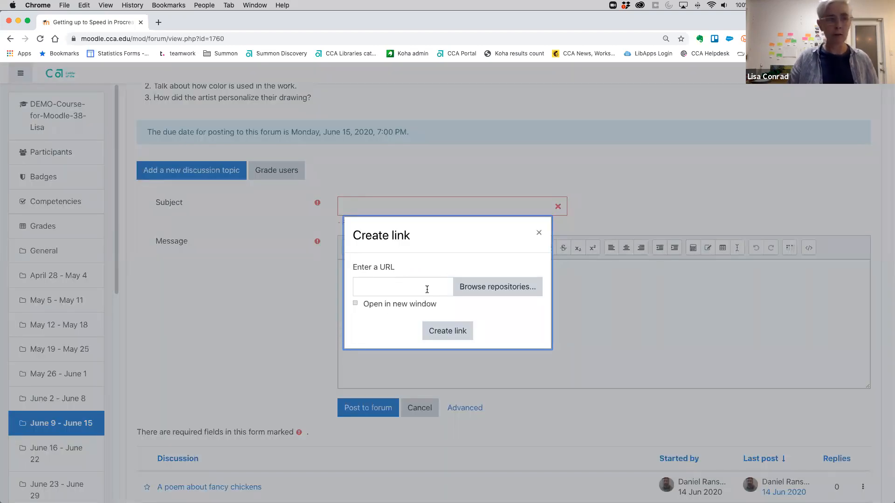
left_click(539, 233)
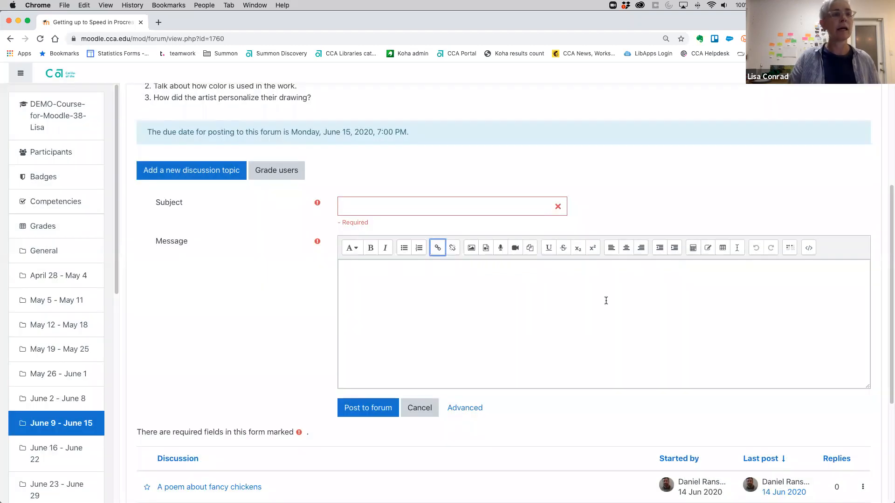
left_click(485, 250)
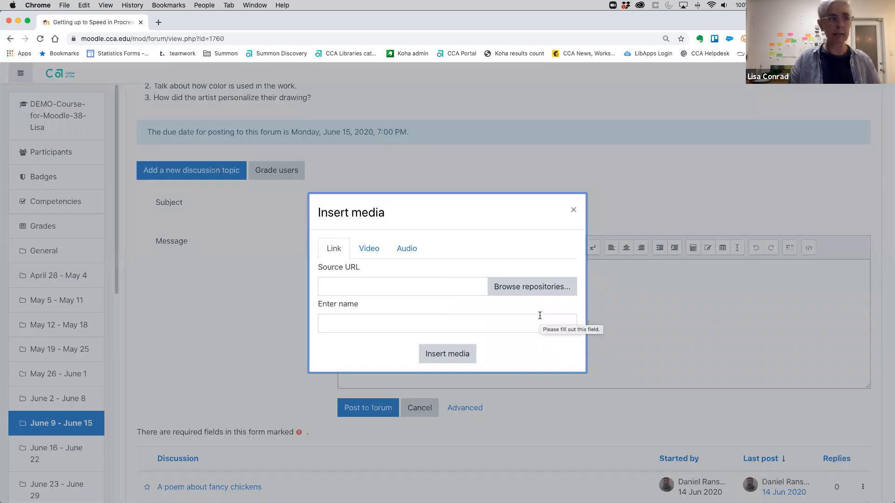
left_click(381, 252)
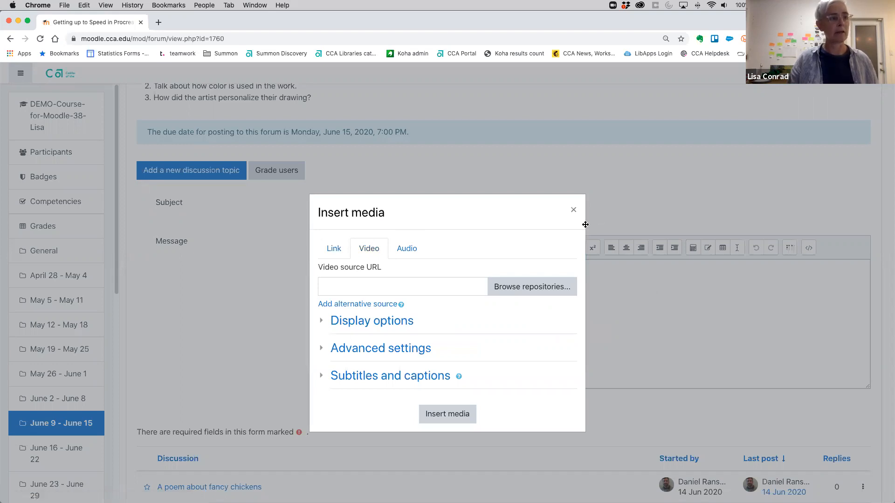
left_click(573, 209)
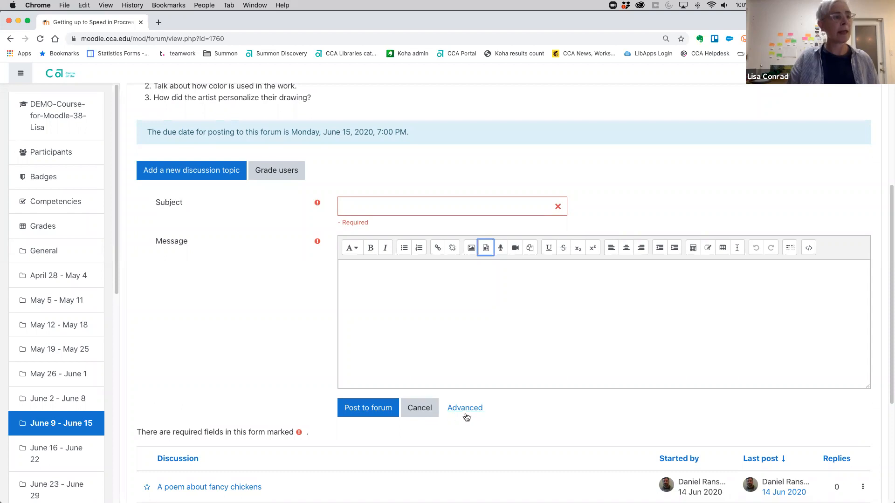
left_click(419, 408)
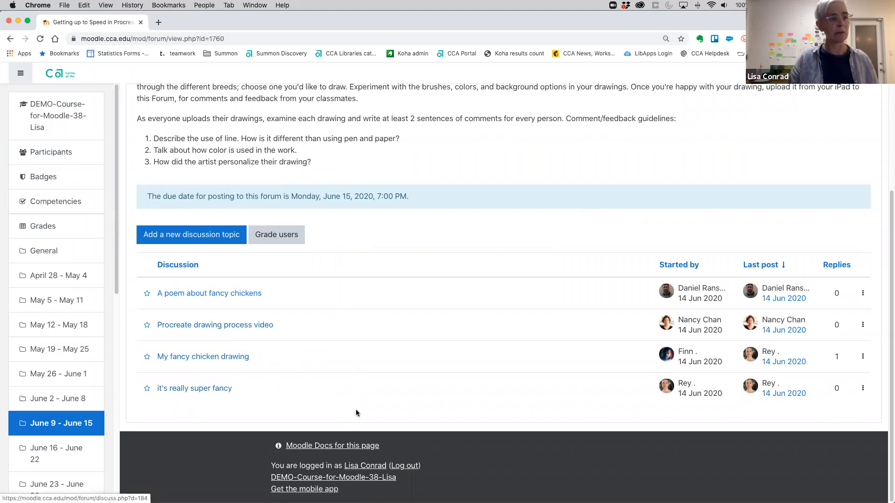
Open the "it's really super fancy" discussion and view its posted chicken drawing.
left_click(232, 392)
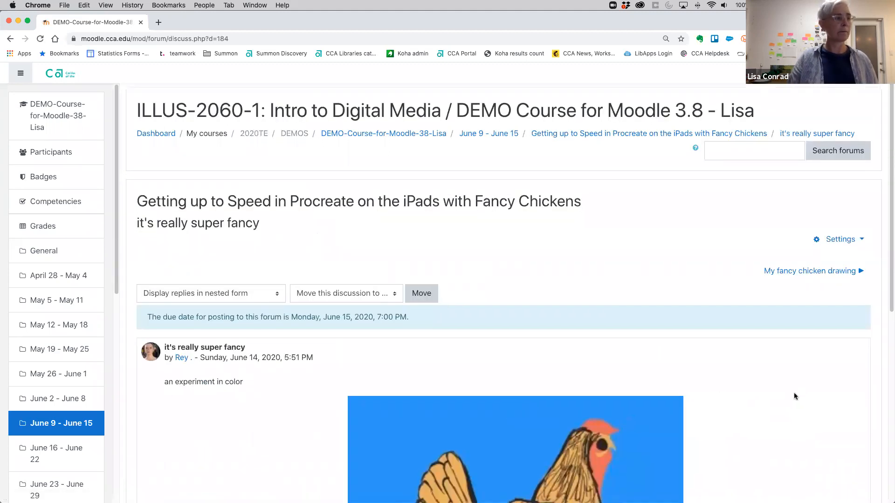
scroll(787, 394, "down", 6)
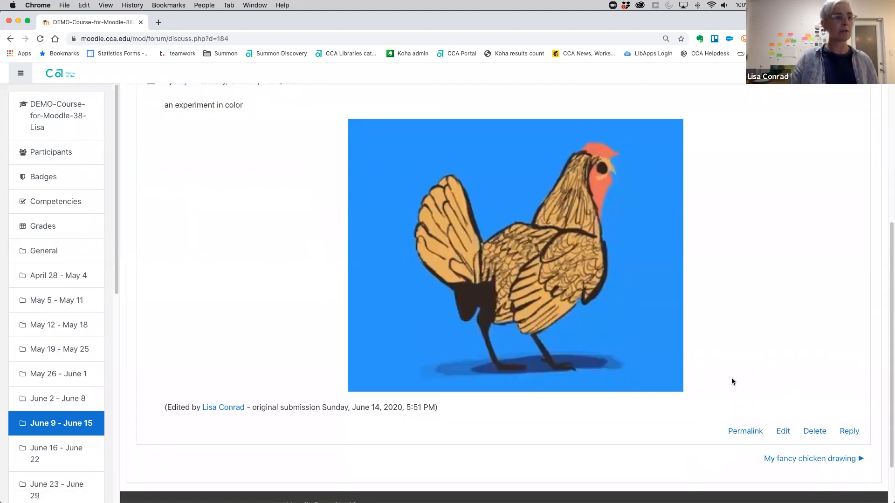
scroll(728, 370, "up", 1)
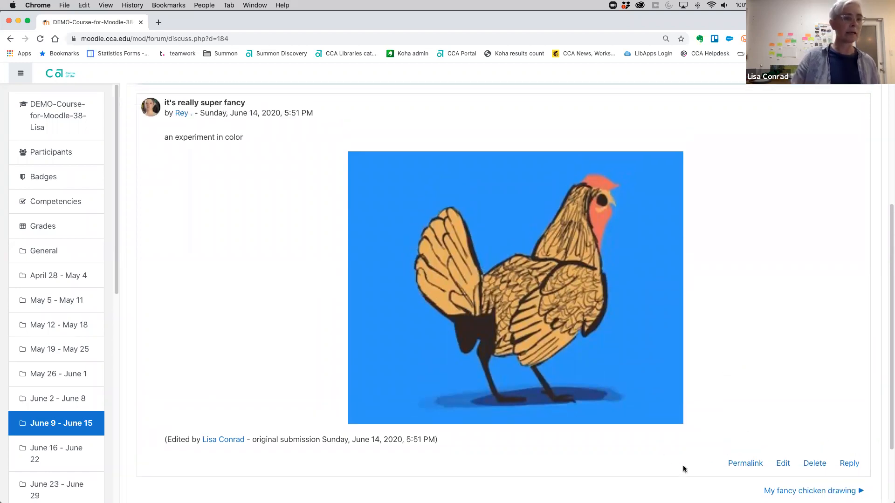
Go to the "My fancy chicken drawing" discussion and read through its post, images and reply.
left_click(813, 491)
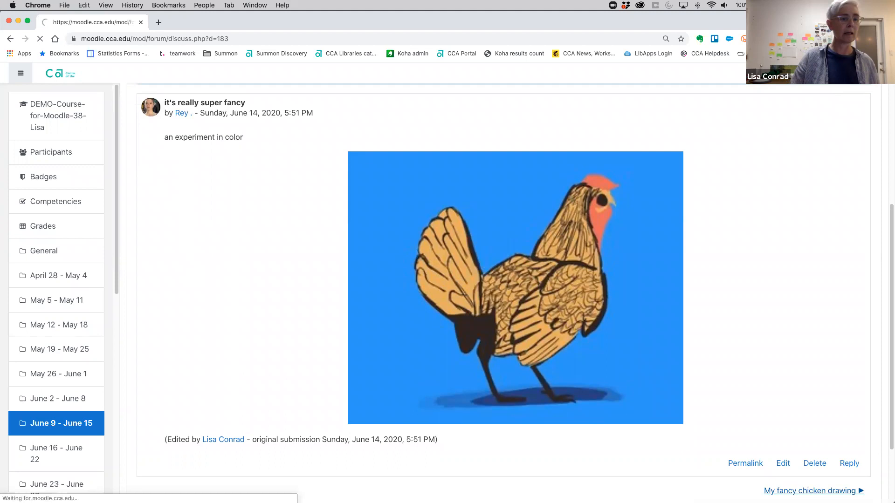
scroll(701, 429, "down", 2)
scroll(702, 426, "down", 5)
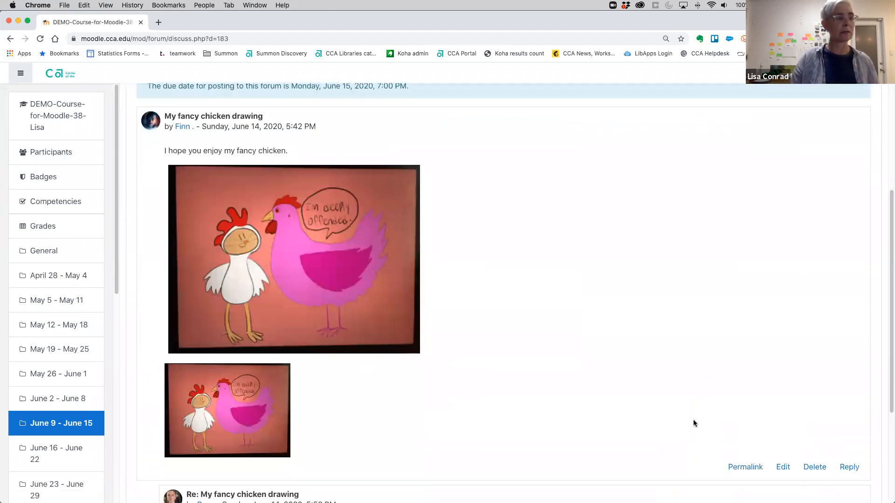
scroll(694, 423, "down", 1)
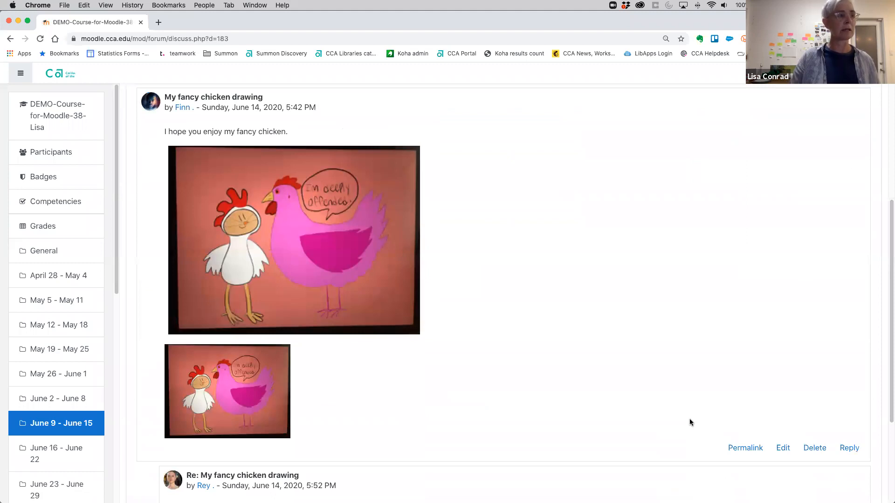
scroll(689, 420, "down", 1)
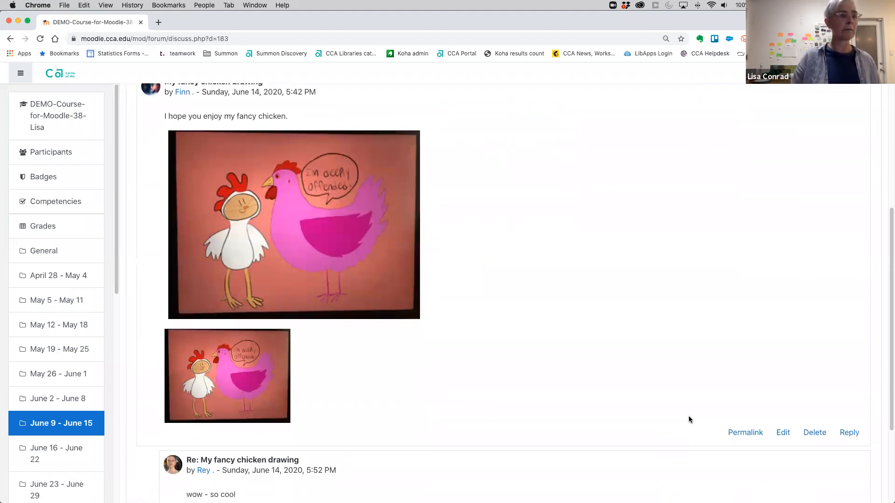
scroll(689, 416, "down", 2)
scroll(711, 389, "down", 5)
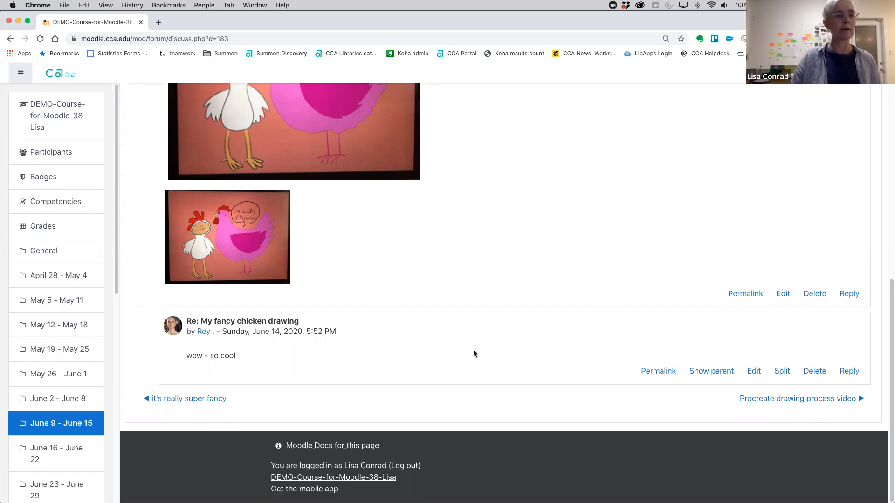
View the videos in the "Procreate drawing process video" discussion, and open its reply form without submitting a reply.
left_click(754, 400)
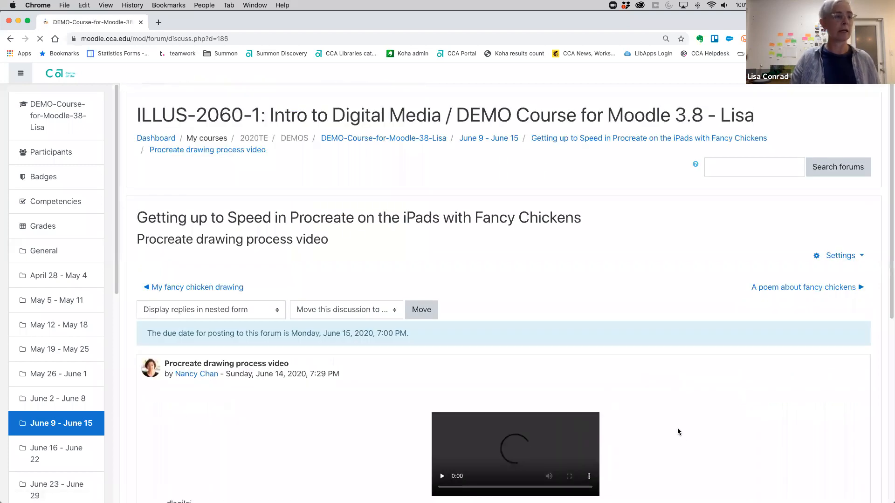
scroll(727, 434, "down", 5)
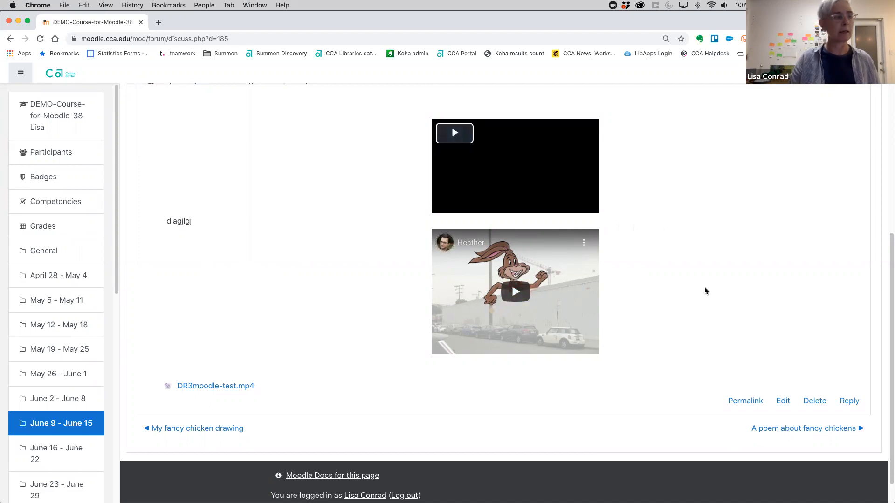
scroll(705, 291, "down", 2)
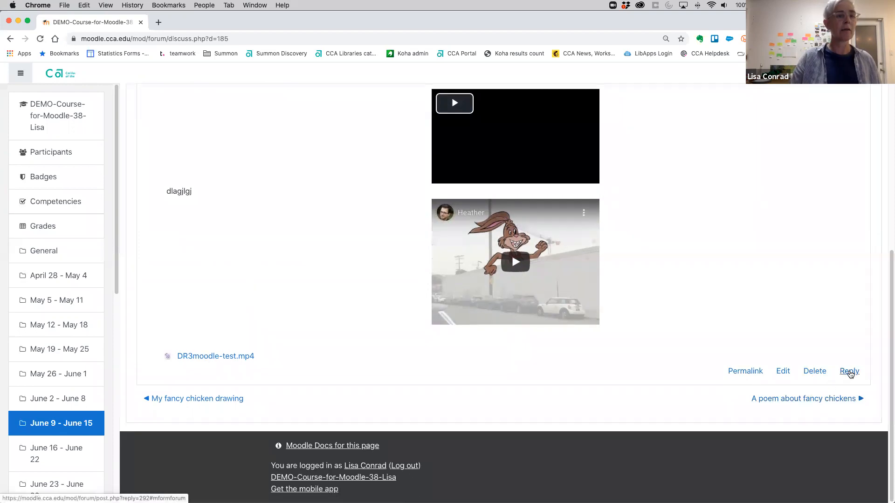
left_click(849, 372)
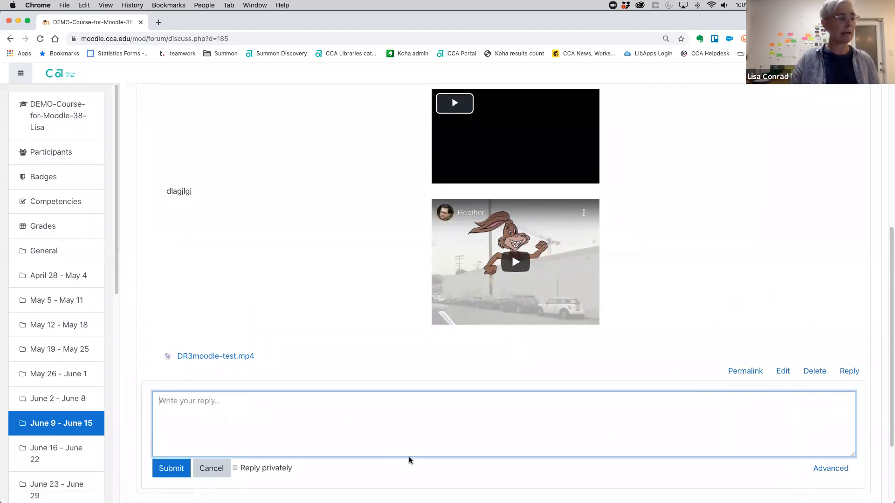
left_click(211, 468)
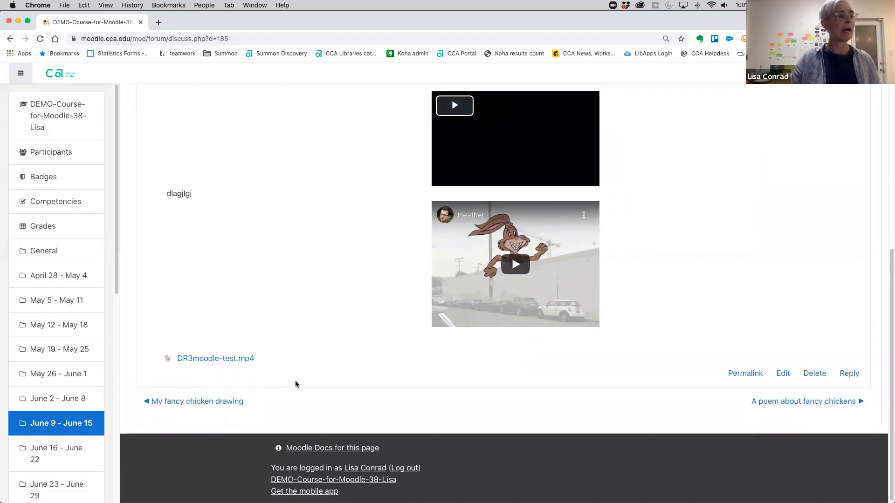
Return to the fancy chickens forum's main page and review its instructions and discussion list.
scroll(302, 373, "up", 10)
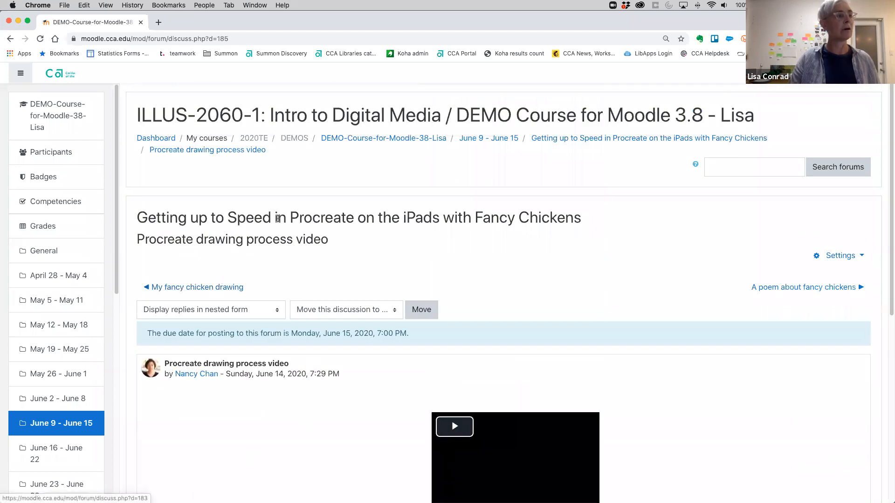
left_click(582, 138)
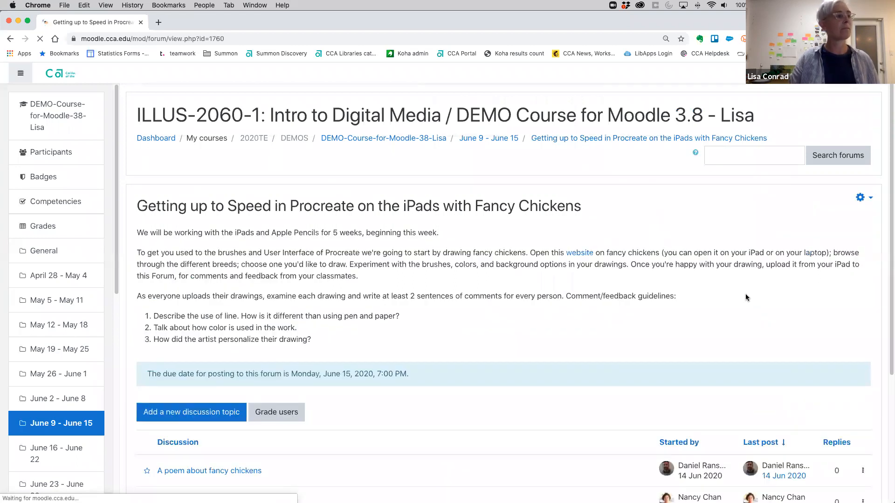
scroll(448, 382, "down", 5)
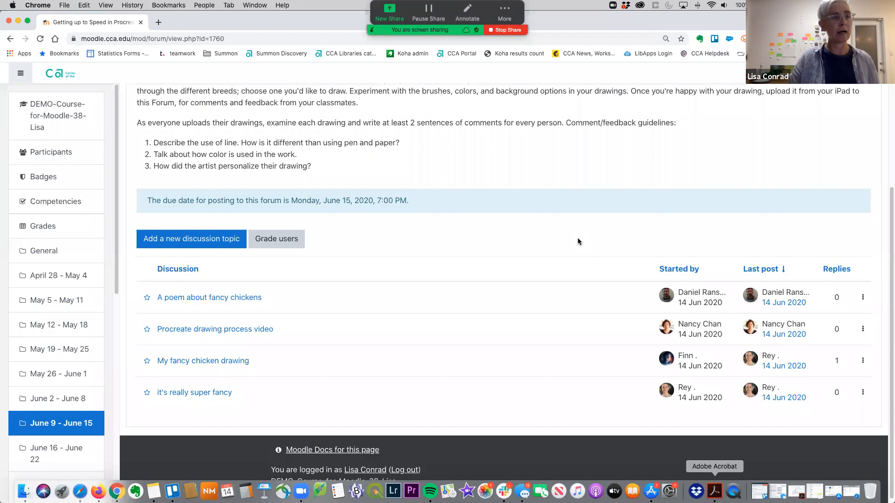
scroll(577, 241, "up", 3)
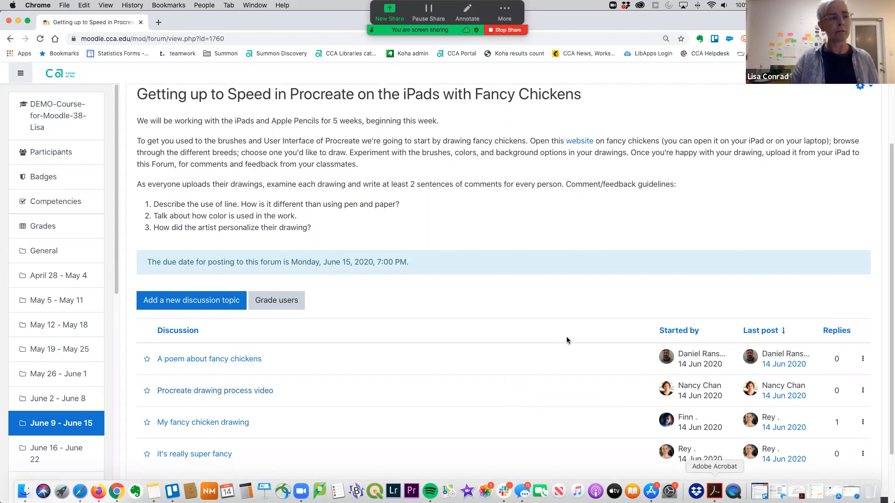
Open the "A poem about fancy chickens" discussion and look over its pasted poem and attached chicken-poem.pdf.
scroll(582, 323, "down", 1)
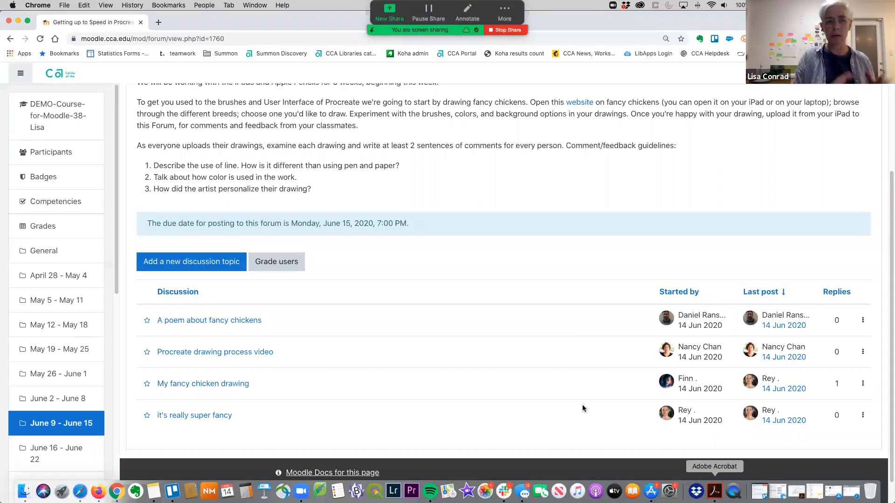
left_click(253, 321)
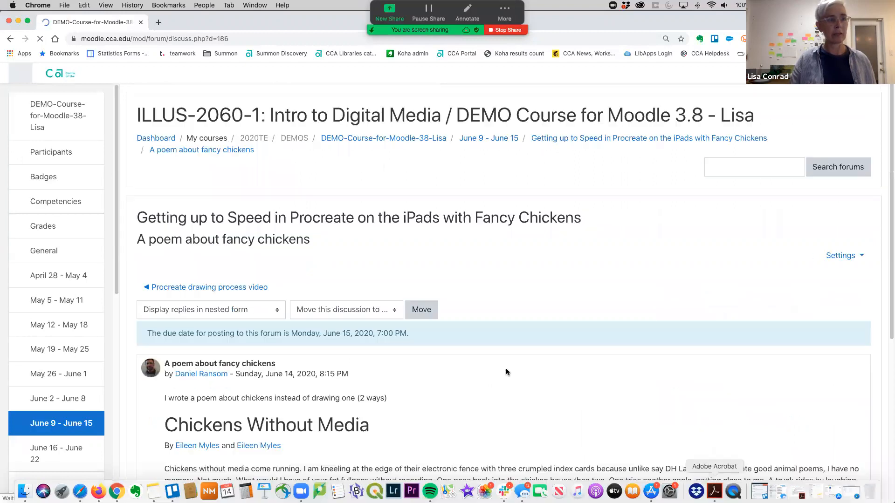
scroll(549, 406, "down", 5)
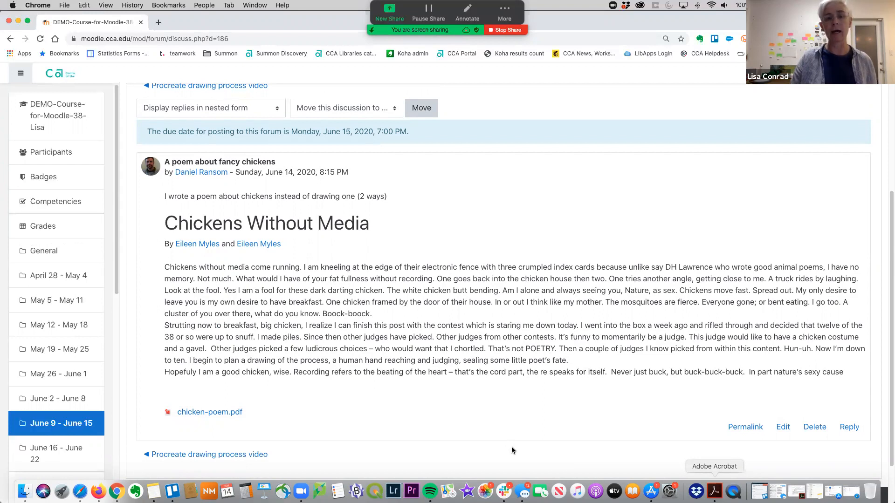
scroll(512, 450, "up", 1)
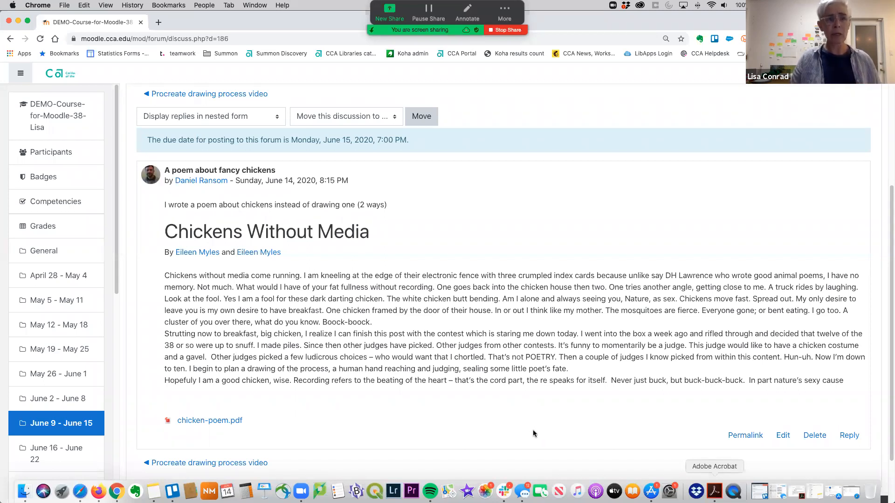
scroll(534, 433, "down", 1)
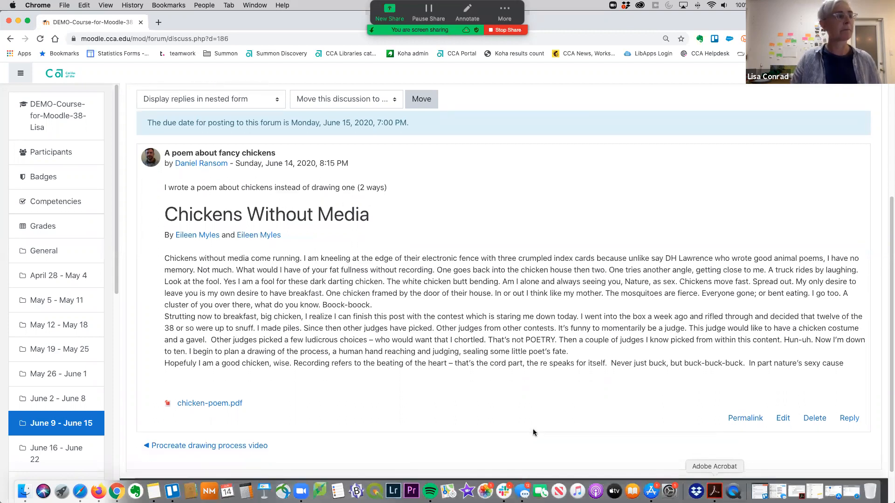
scroll(533, 433, "up", 4)
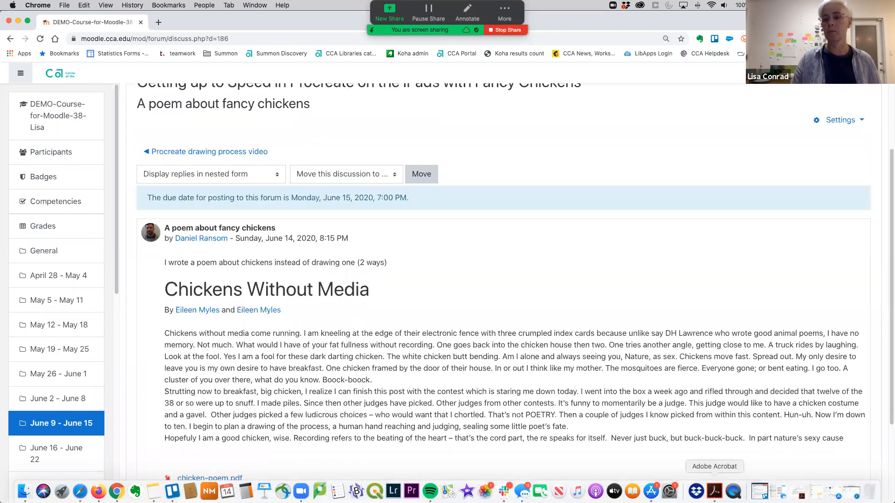
left_click(715, 491)
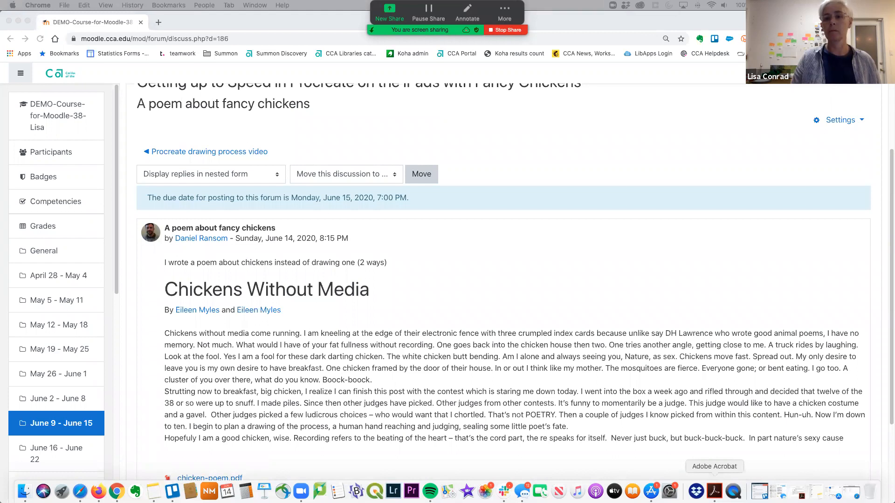
key("super+shift+c")
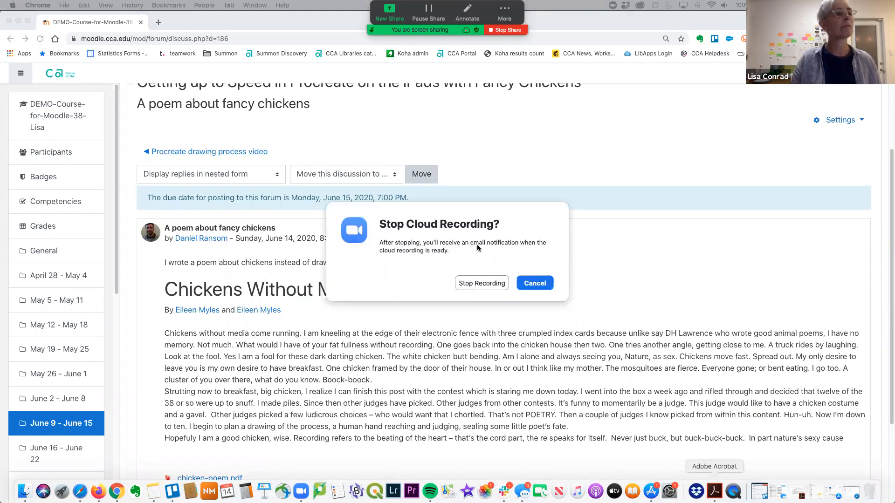
left_click(527, 284)
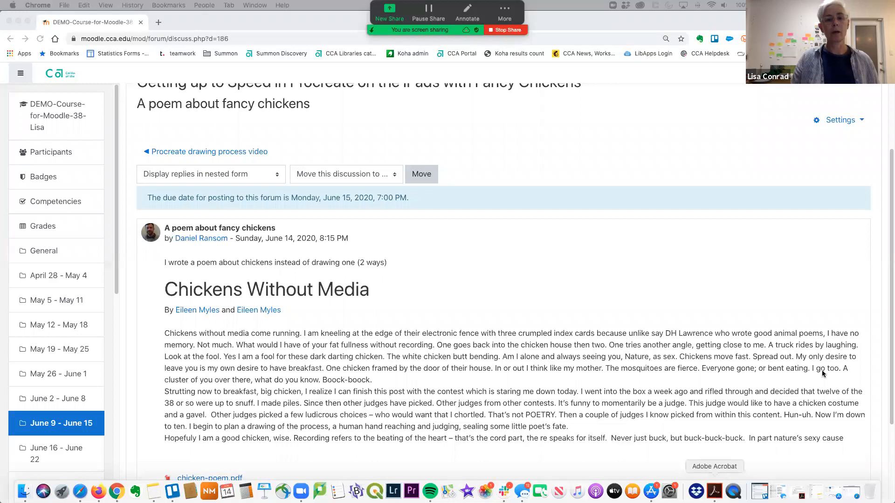
left_click(525, 133)
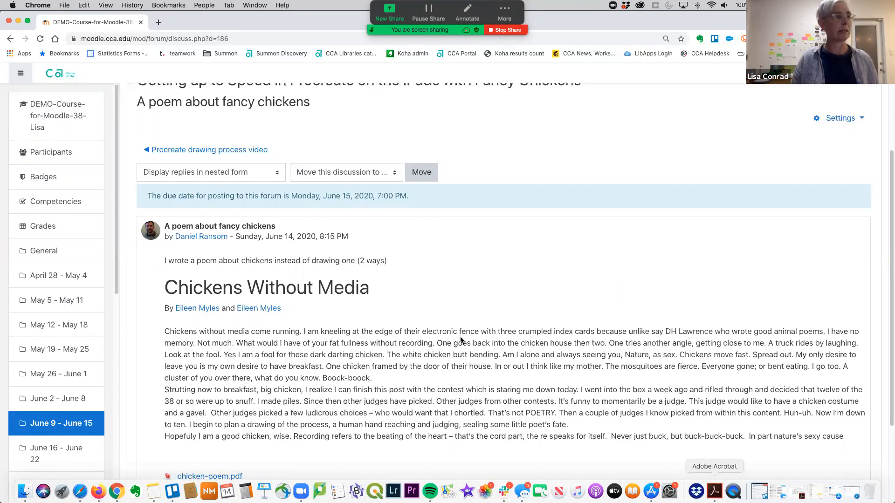
Go to the June 9 - June 15 section of the course and add a Zoom meeting activity there.
scroll(461, 330, "up", 2)
scroll(476, 295, "up", 3)
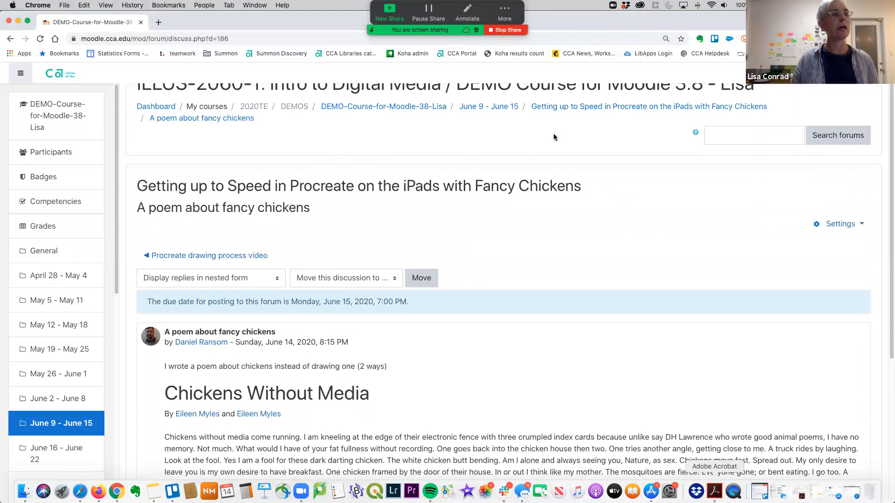
left_click(513, 111)
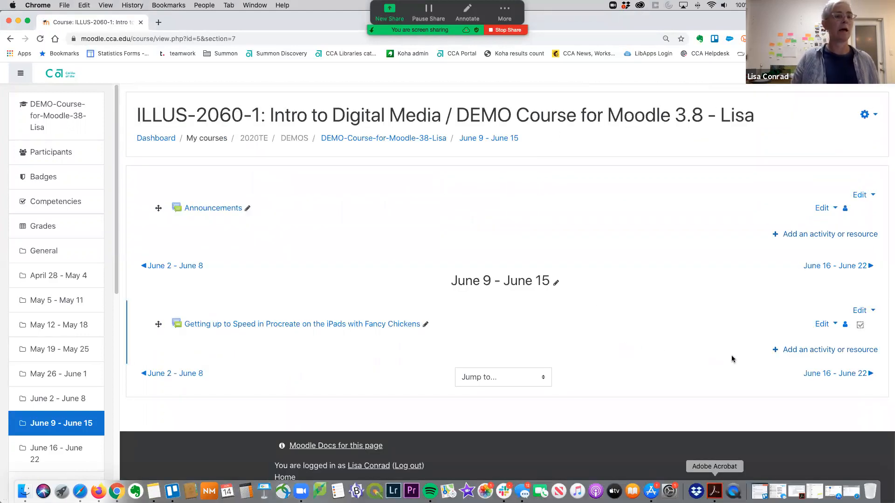
left_click(800, 351)
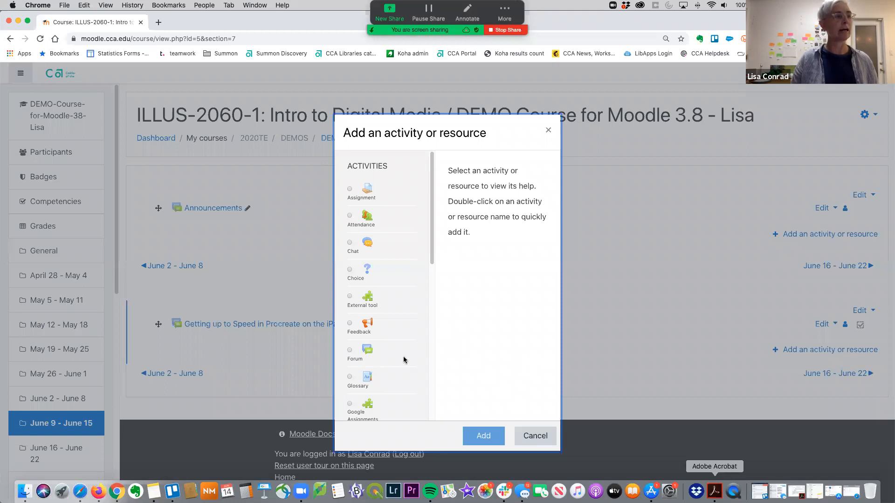
scroll(392, 363, "down", 3)
scroll(392, 363, "down", 2)
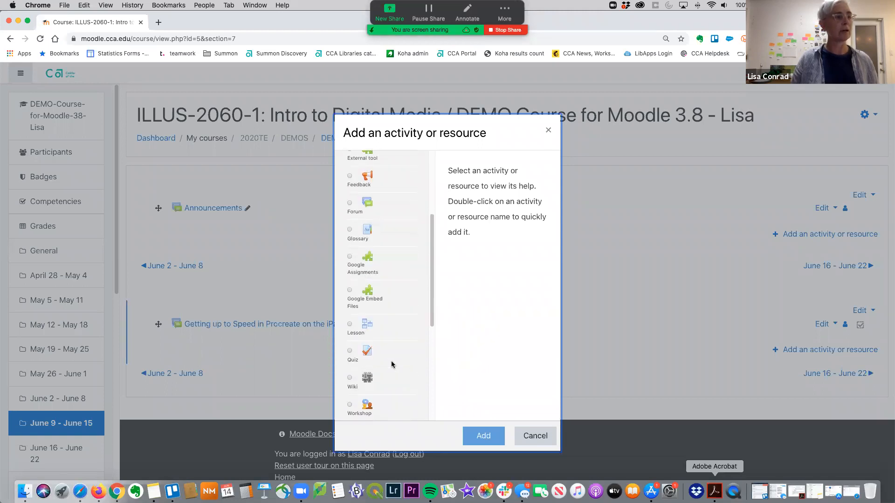
left_click(349, 377)
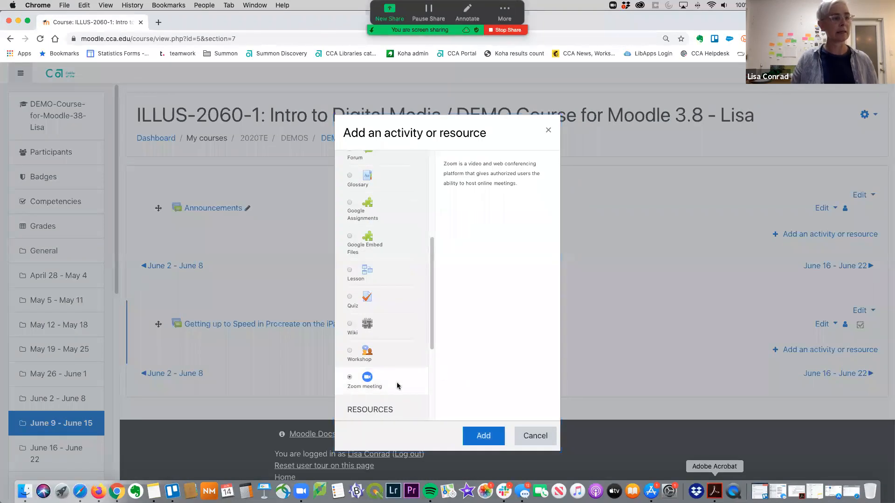
left_click(483, 436)
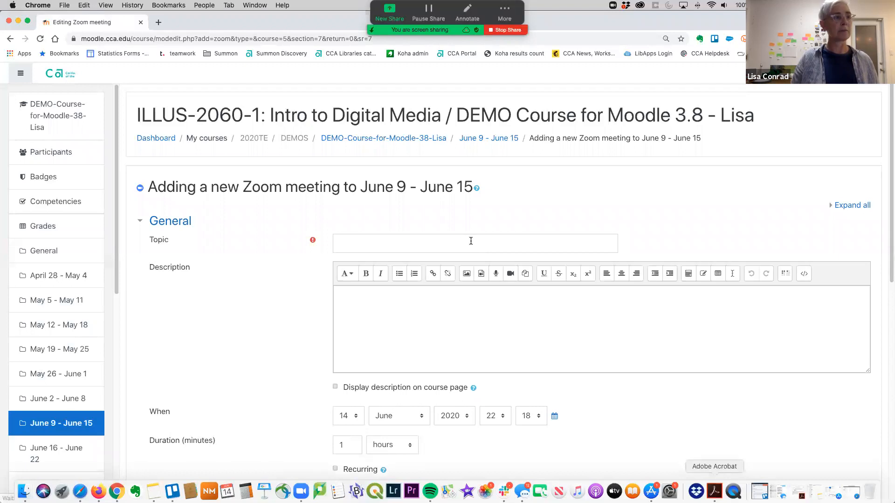
Set the Zoom meeting's topic to "discuss fancy chicken drawings", then save it and return to the course.
left_click(469, 248)
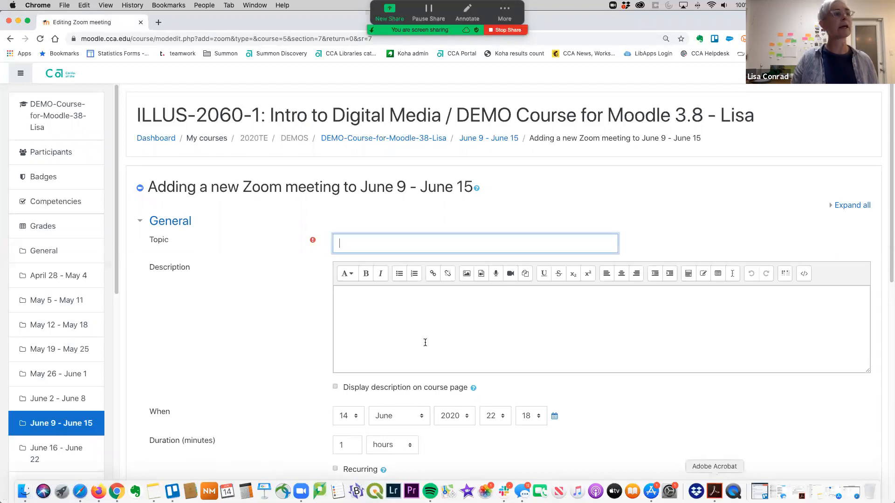
scroll(665, 381, "down", 1)
scroll(665, 382, "down", 3)
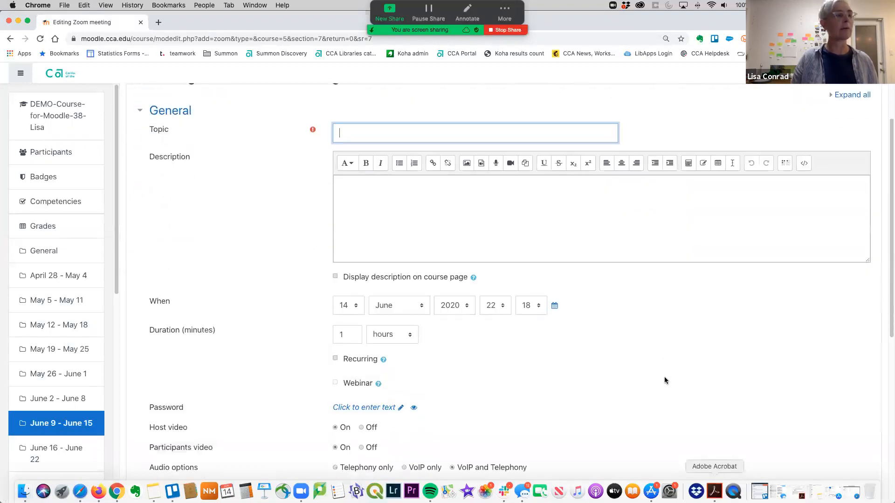
scroll(615, 381, "down", 2)
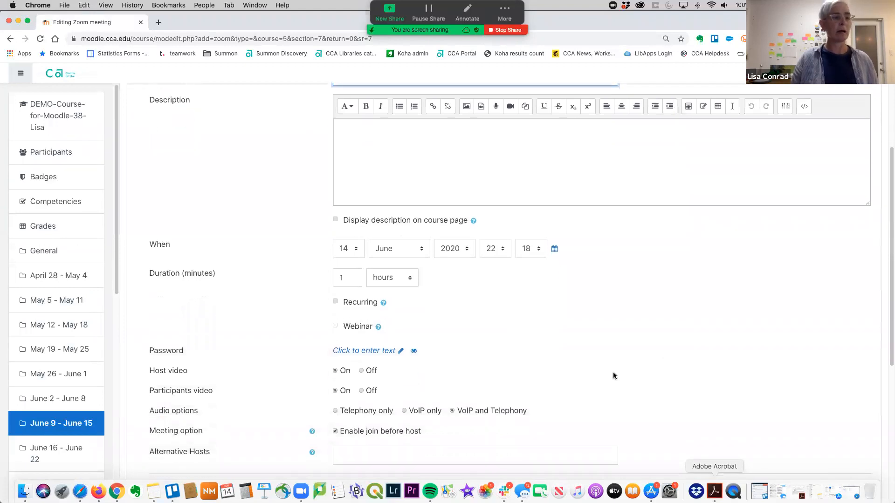
scroll(614, 372, "down", 5)
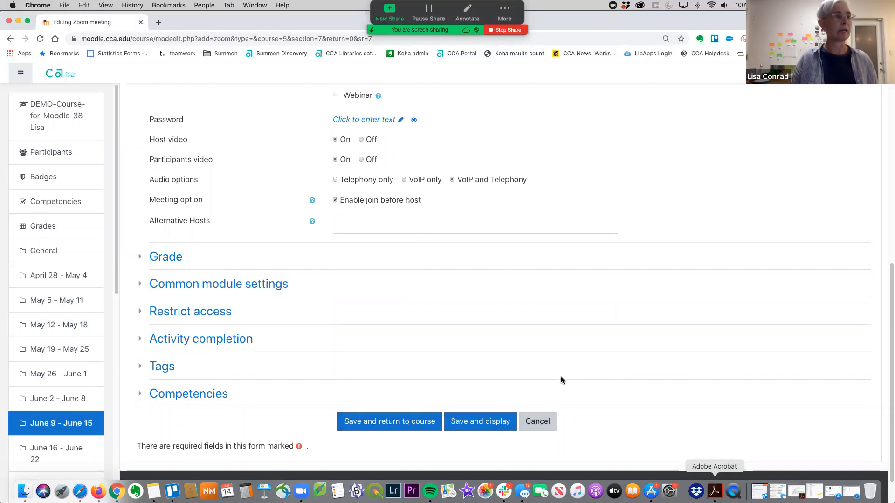
scroll(563, 371, "up", 9)
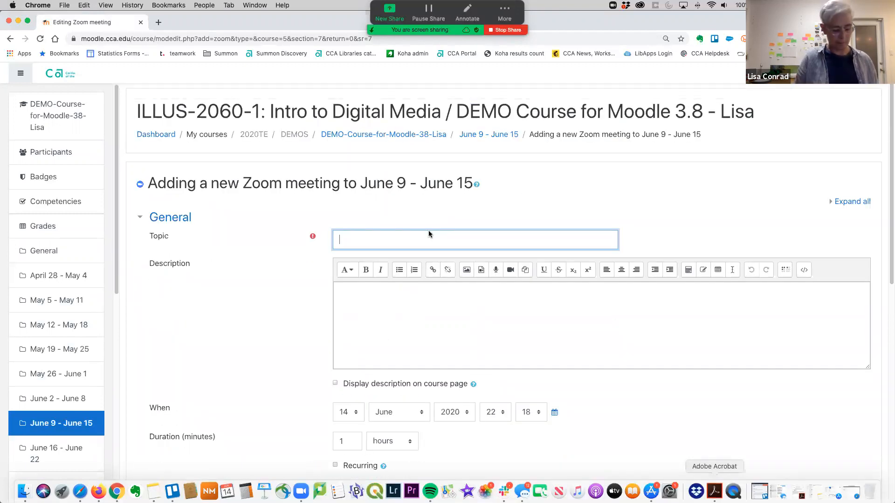
type("discuss fancy chicken")
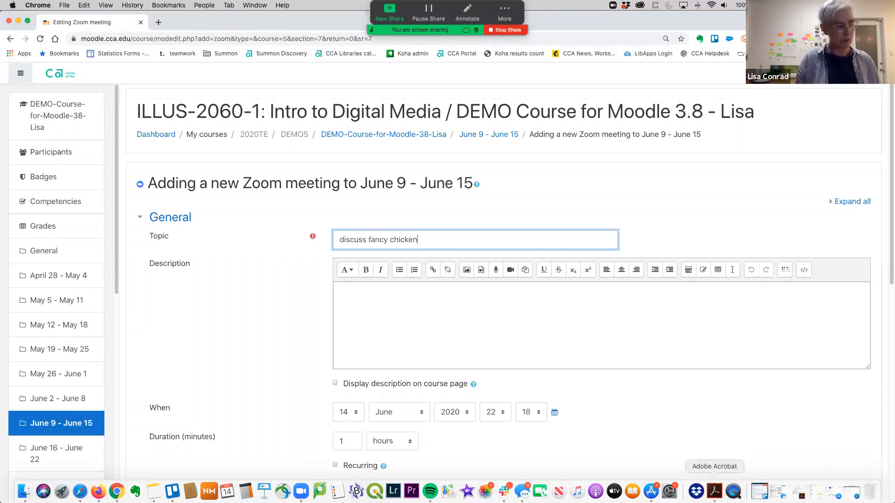
type(" drawingts")
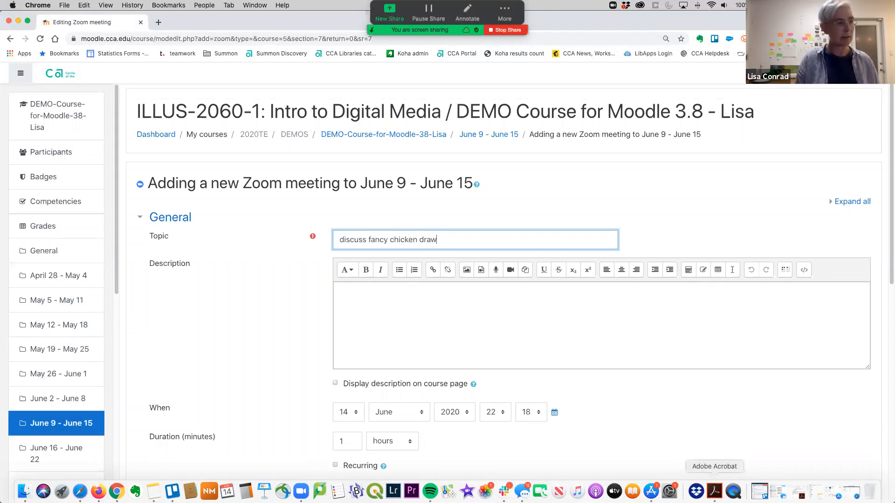
key("BackSpace")
key("BackSpace")
type("g")
key("BackSpace")
type("s")
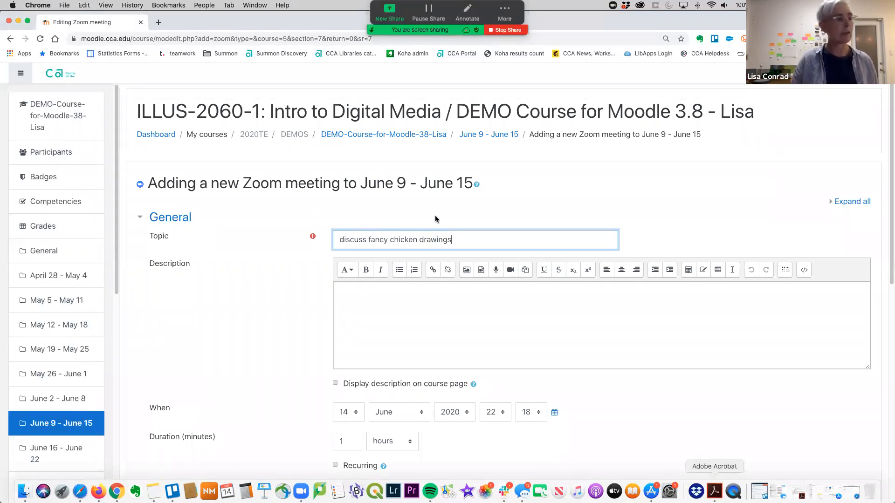
scroll(527, 306, "down", 10)
left_click(404, 461)
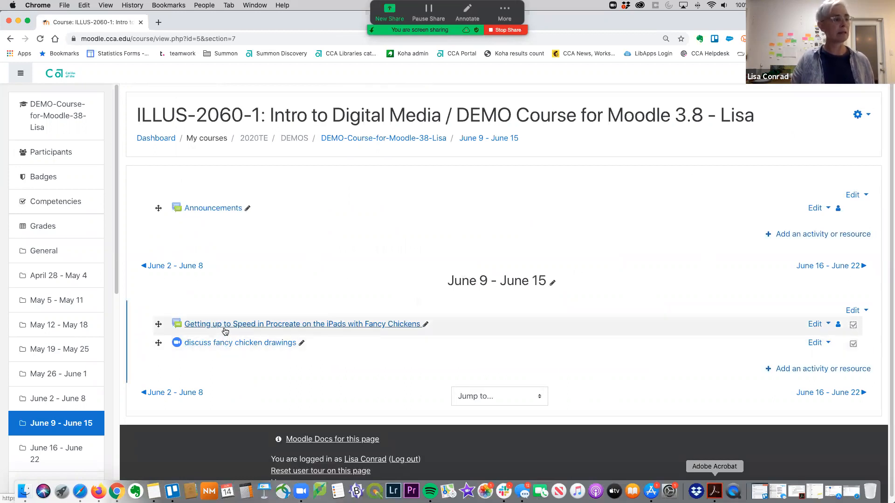
Open the "discuss fancy chicken drawings" meeting page to view its details, then return to the June 9 - June 15 section.
left_click(280, 344)
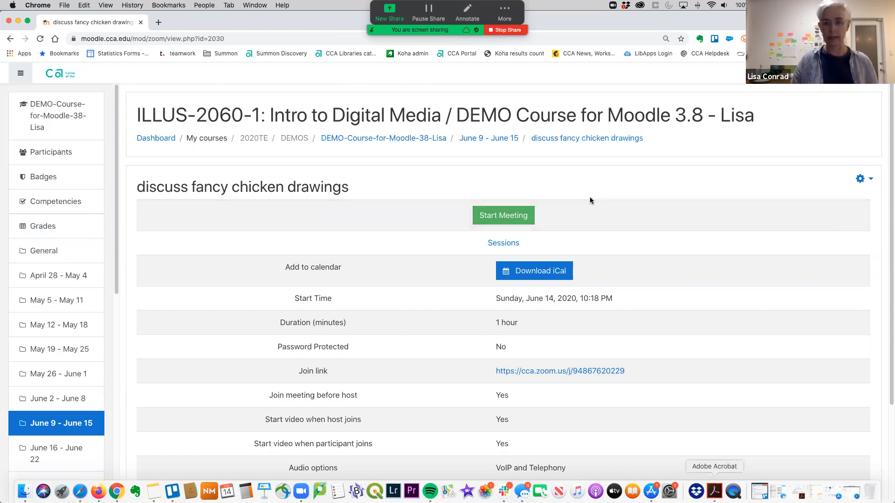
left_click(585, 138)
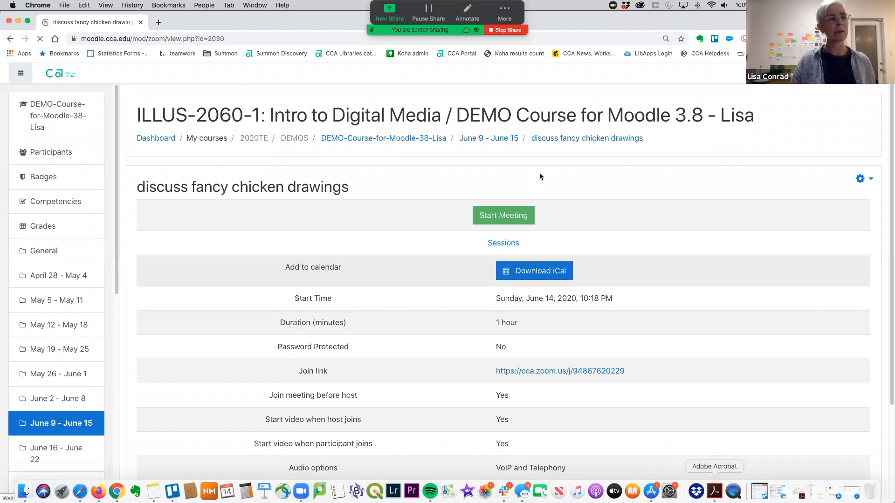
left_click(479, 138)
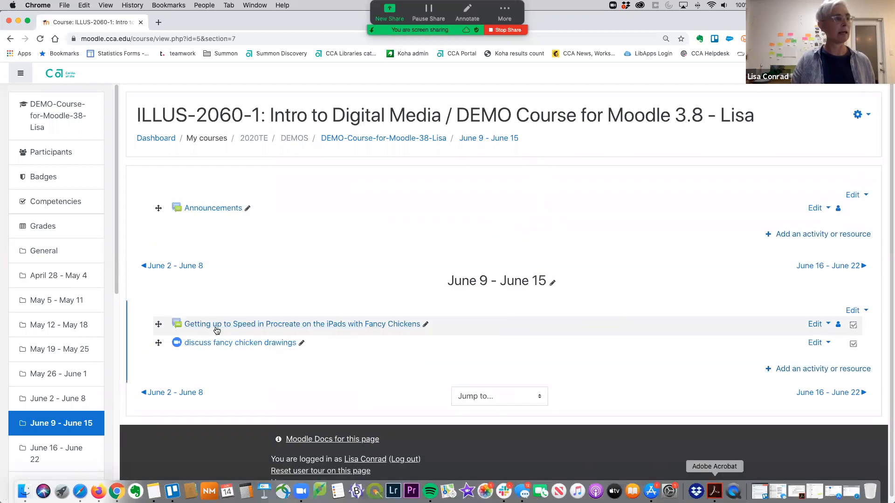
Open the "Getting up to Speed in Procreate on the iPads with Fancy Chickens" forum and hide the course navigation sidebar.
left_click(221, 324)
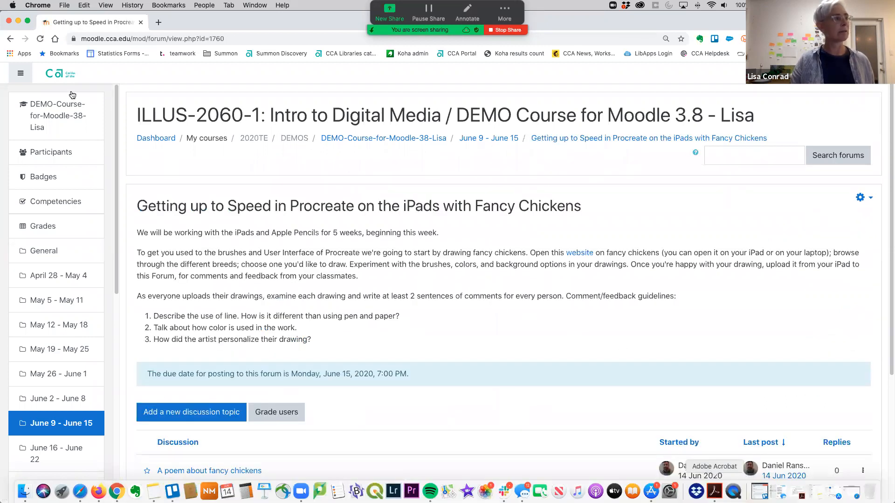
left_click(20, 74)
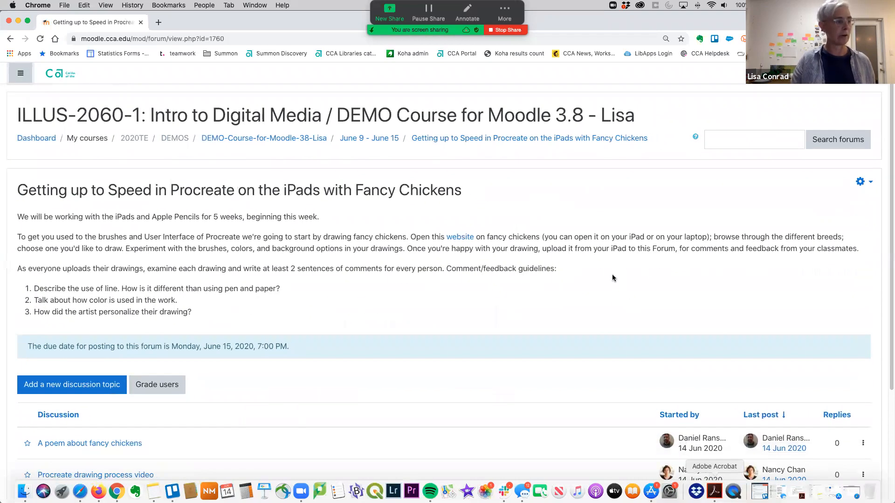
scroll(608, 270, "down", 5)
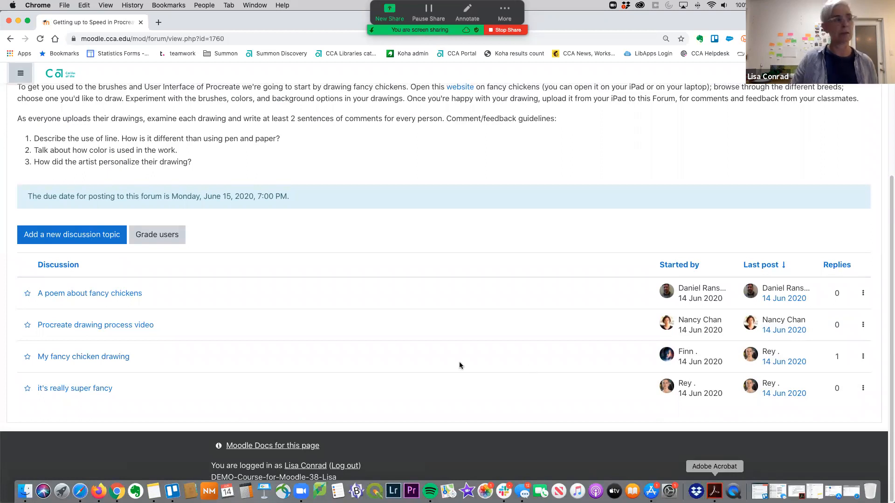
Reopen the discussion about the chicken poem and view the full post with its reply options.
left_click(134, 293)
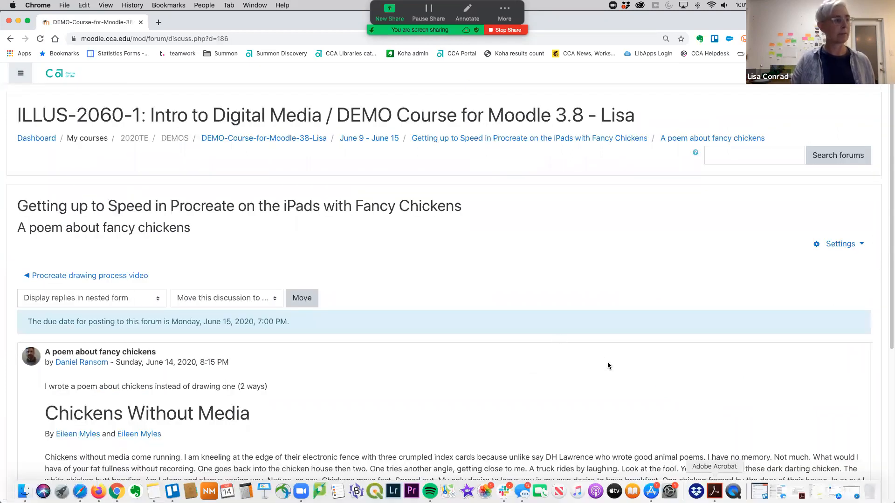
scroll(608, 362, "down", 3)
scroll(609, 362, "down", 4)
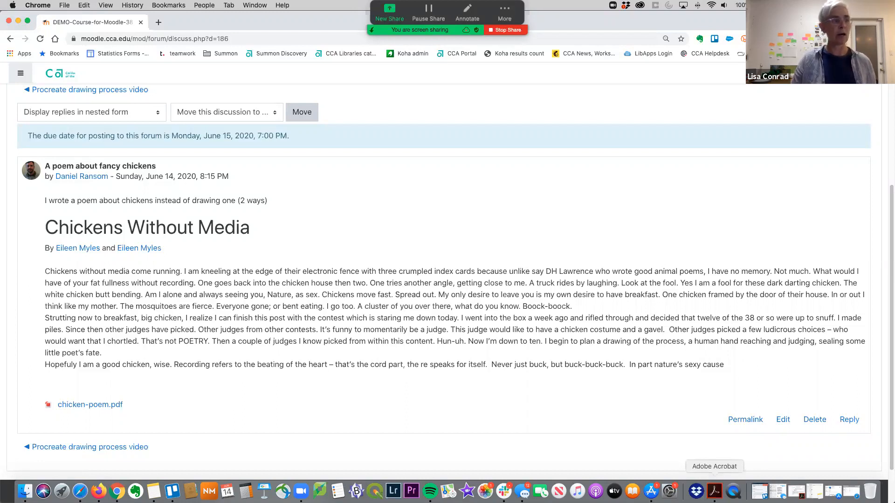
left_click(611, 253)
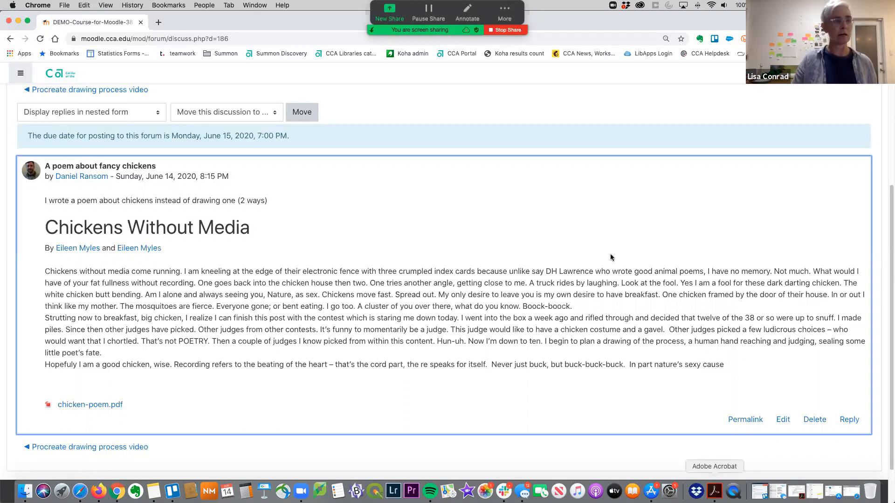
scroll(620, 269, "down", 2)
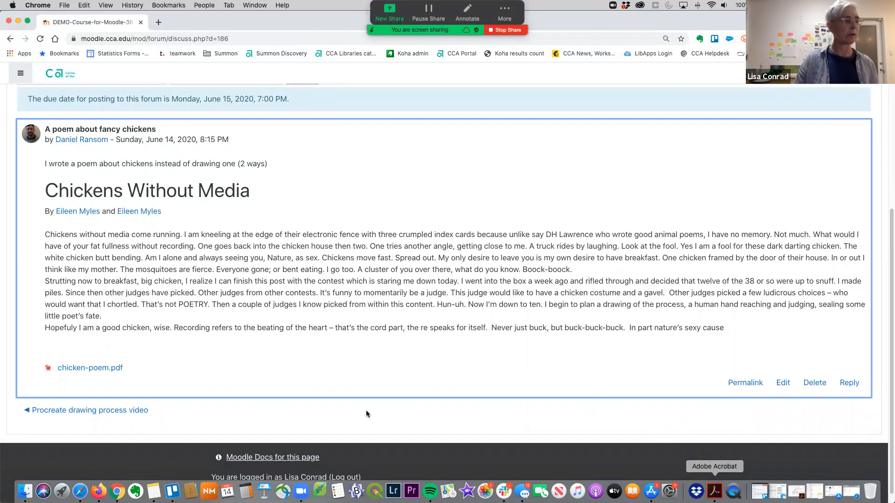
Open the neighbouring "Procreate drawing process video" discussion, then briefly play and pause its embedded YouTube video.
left_click(141, 413)
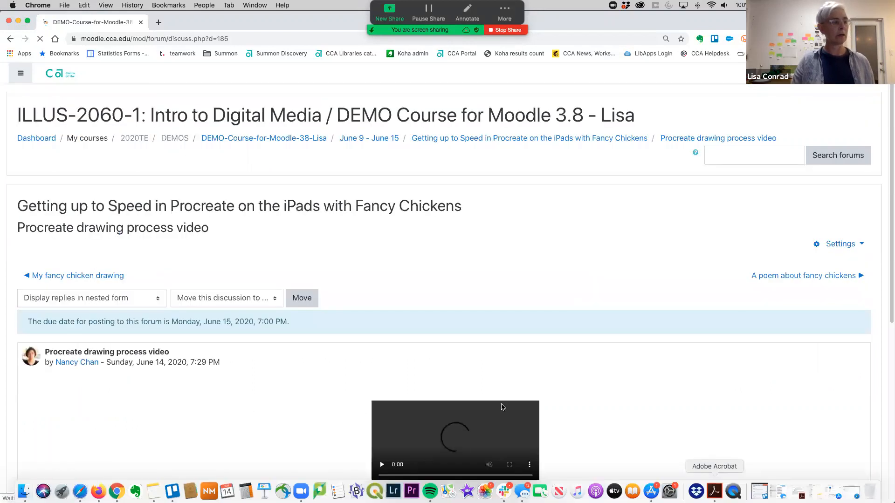
scroll(722, 402, "down", 5)
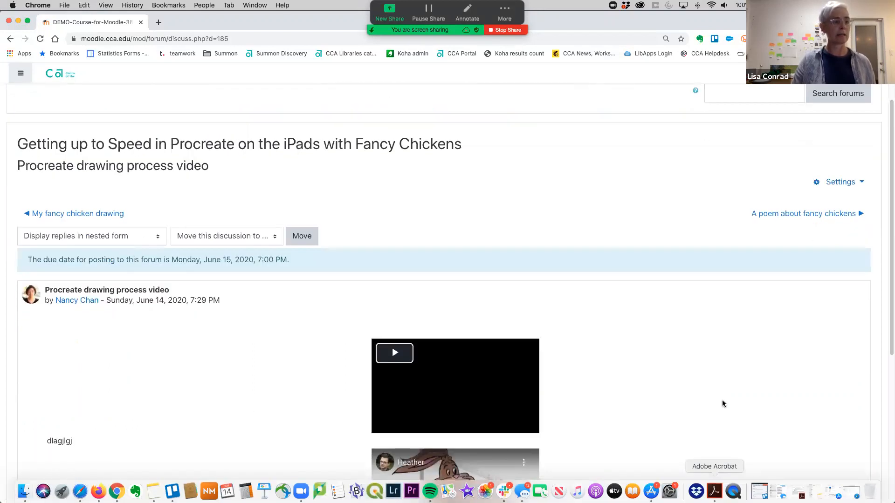
scroll(722, 397, "down", 4)
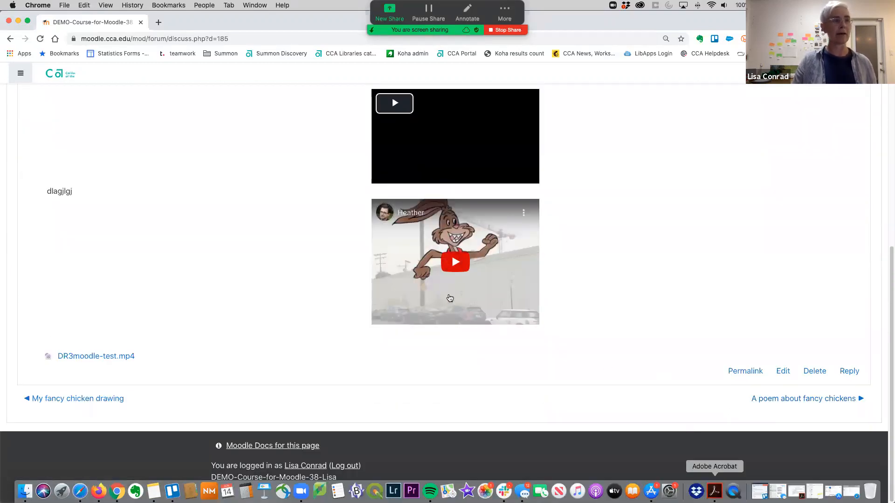
left_click(456, 262)
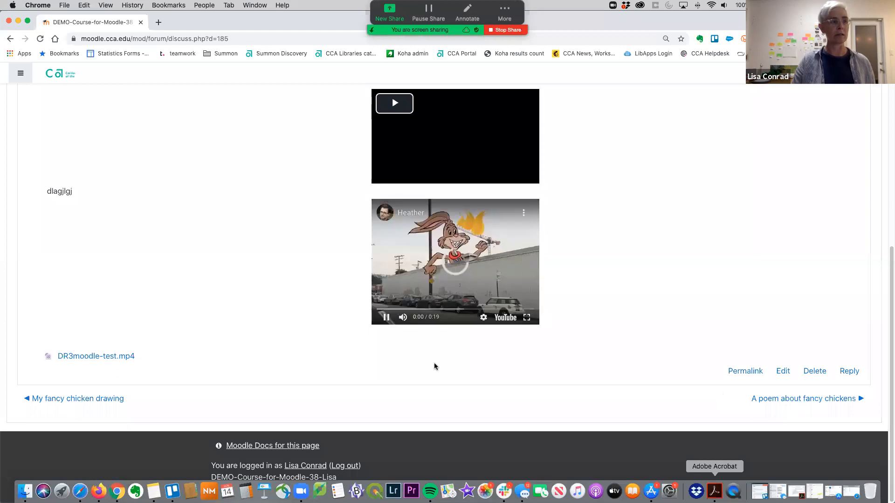
left_click(385, 321)
Return to the "A poem about fancy chickens" discussion, then switch to Adobe Acrobat.
left_click(751, 400)
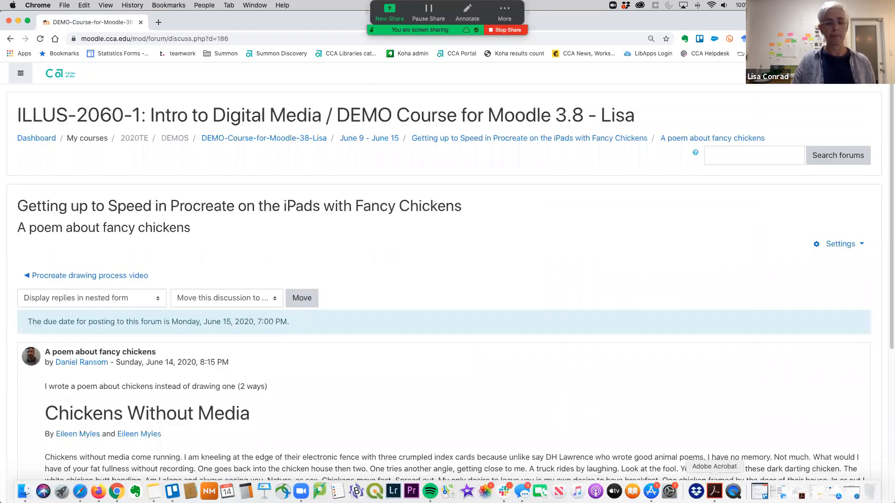
left_click(714, 492)
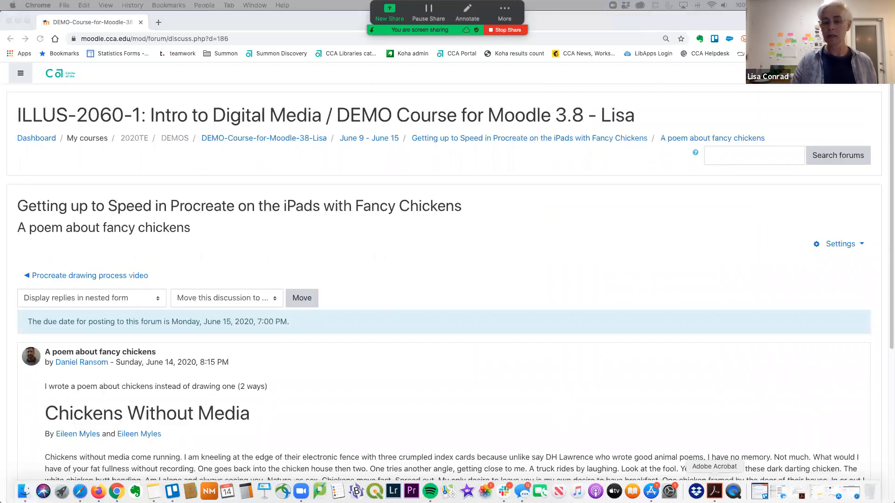